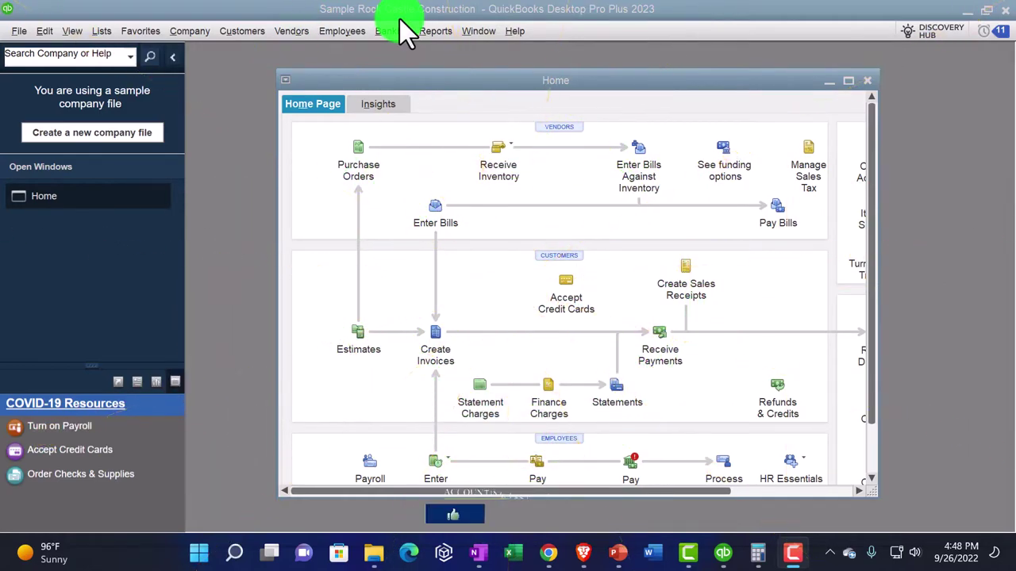
# Step: Maximize the Home page, keep the Open Window List shown, and open the Reports menu
pyautogui.click(853, 79)
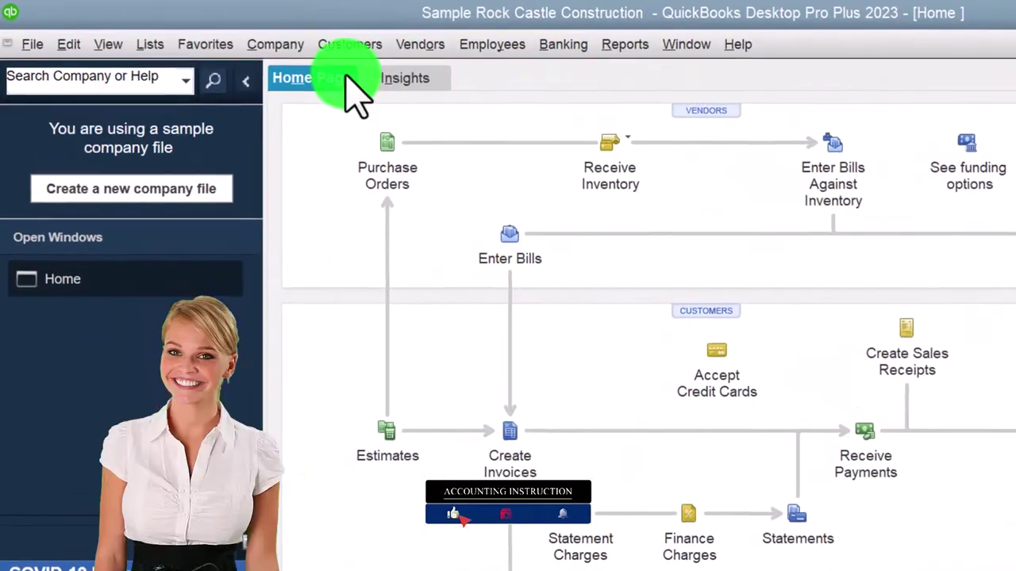
pyautogui.click(111, 45)
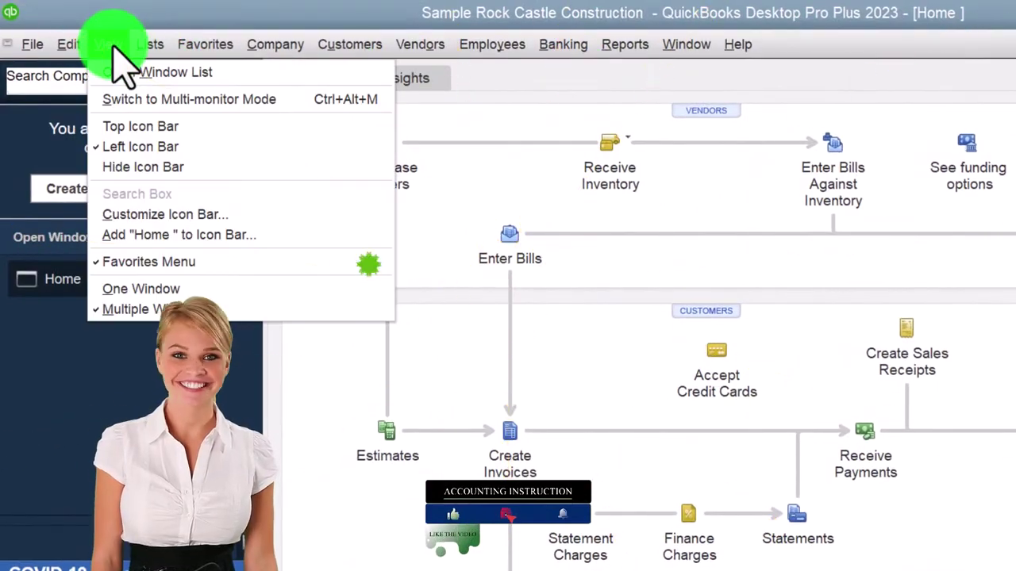
pyautogui.click(131, 87)
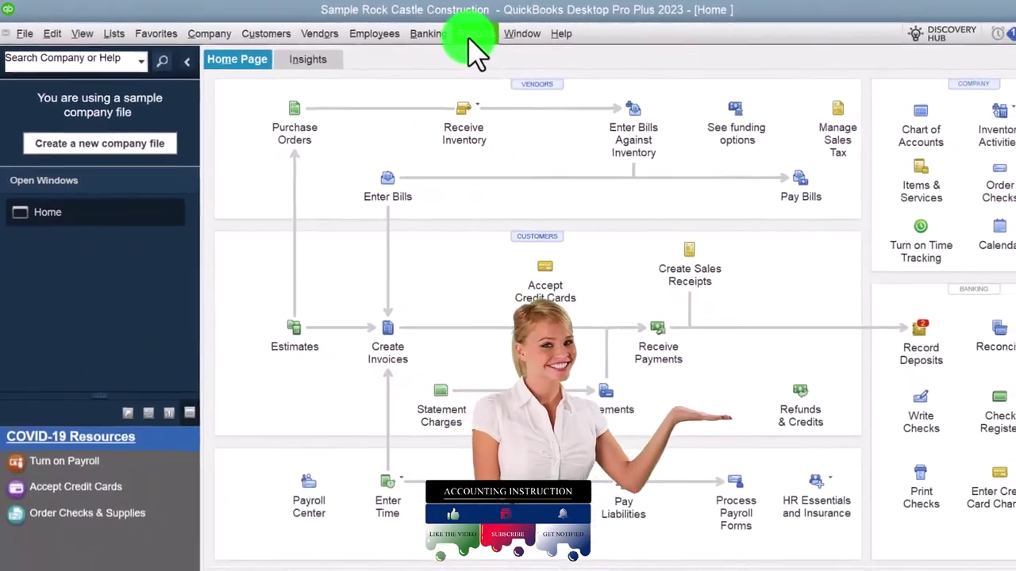
pyautogui.click(625, 44)
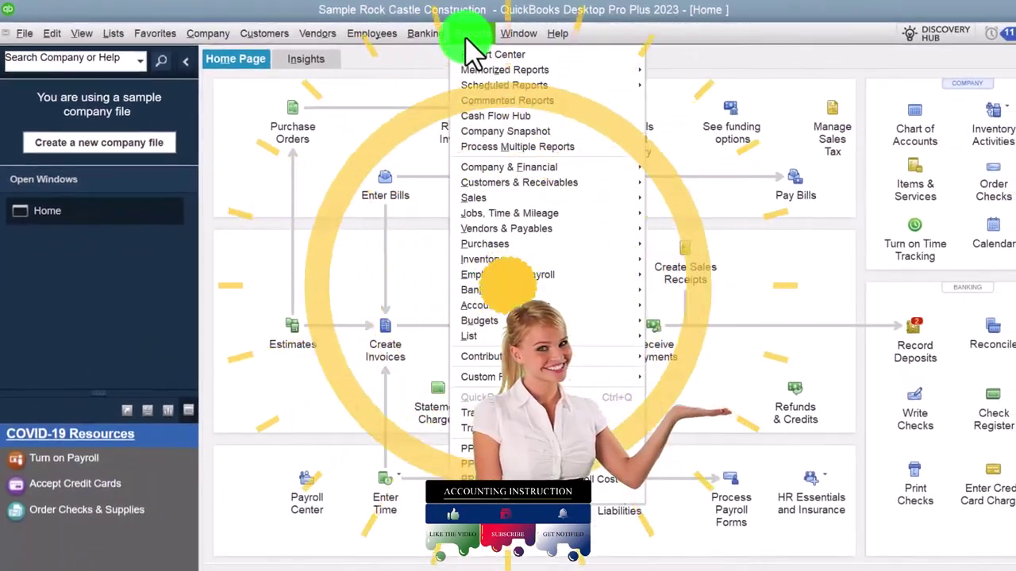
# Step: Run the Profit & Loss Standard report from 01/01/2024 to 12/31/2024
pyautogui.moveTo(565, 169)
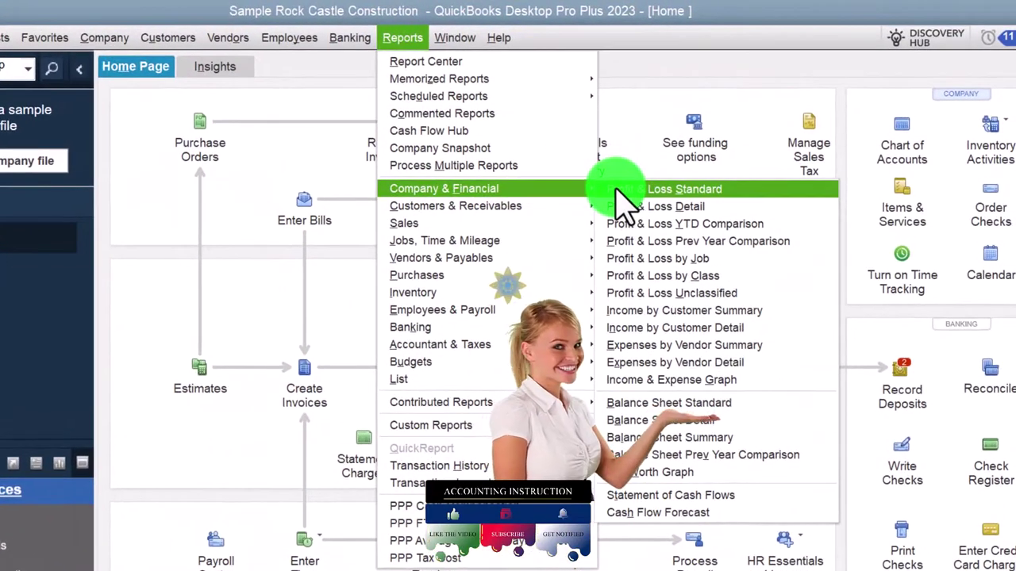
pyautogui.click(618, 191)
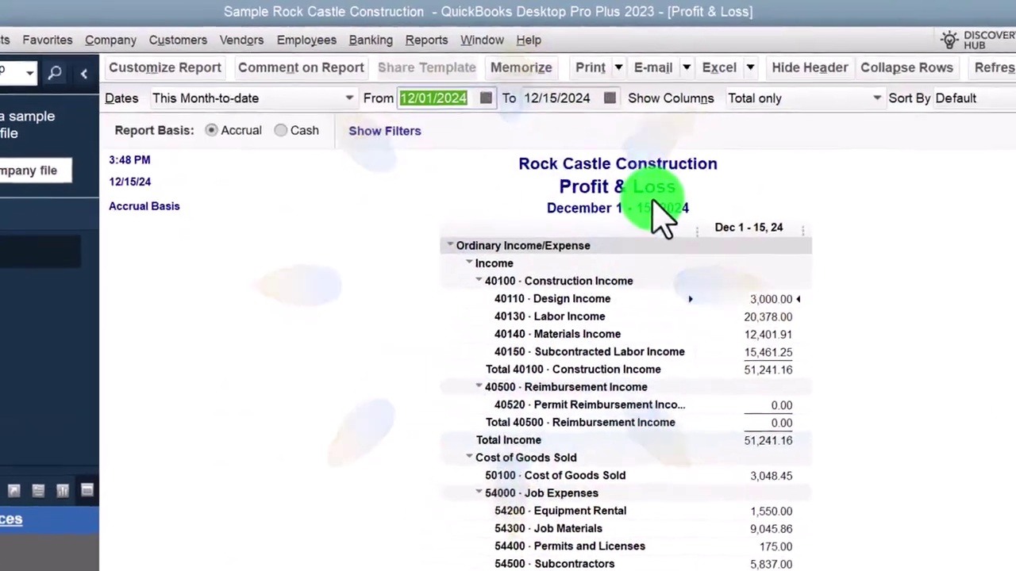
pyautogui.write('0')
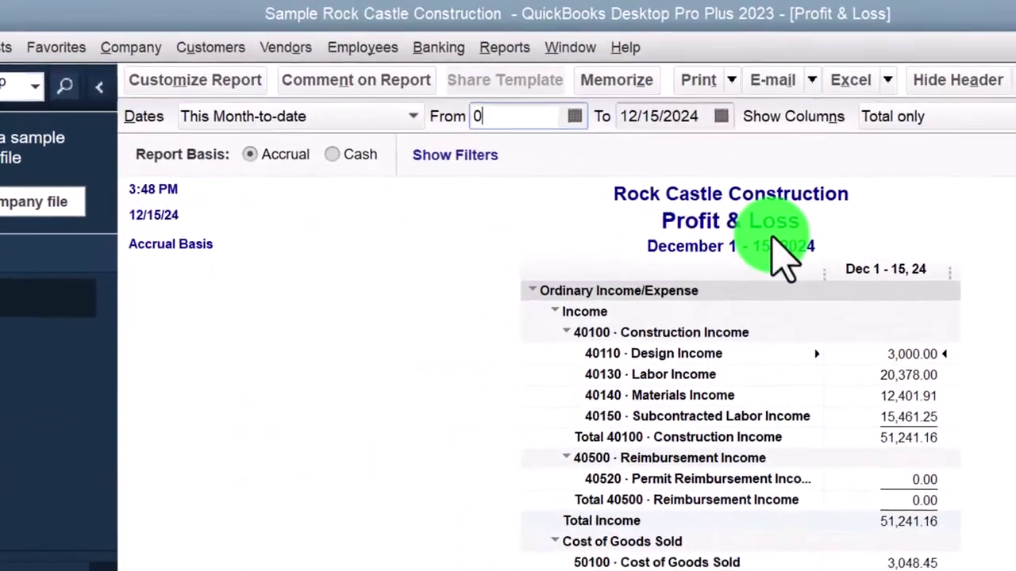
pyautogui.write('1/01/2024')
pyautogui.press('Tab')
pyautogui.write('123124')
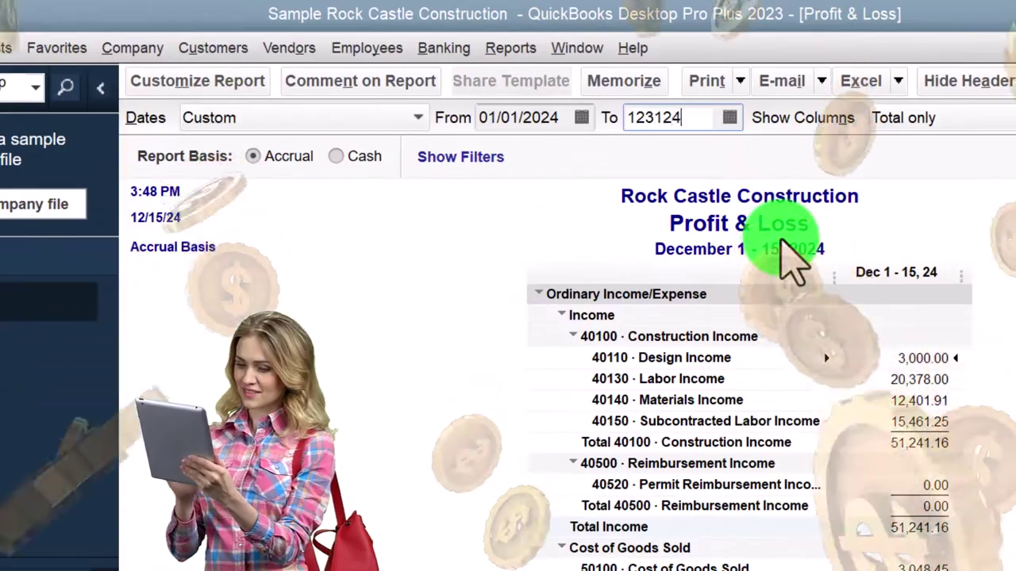
pyautogui.press('Tab')
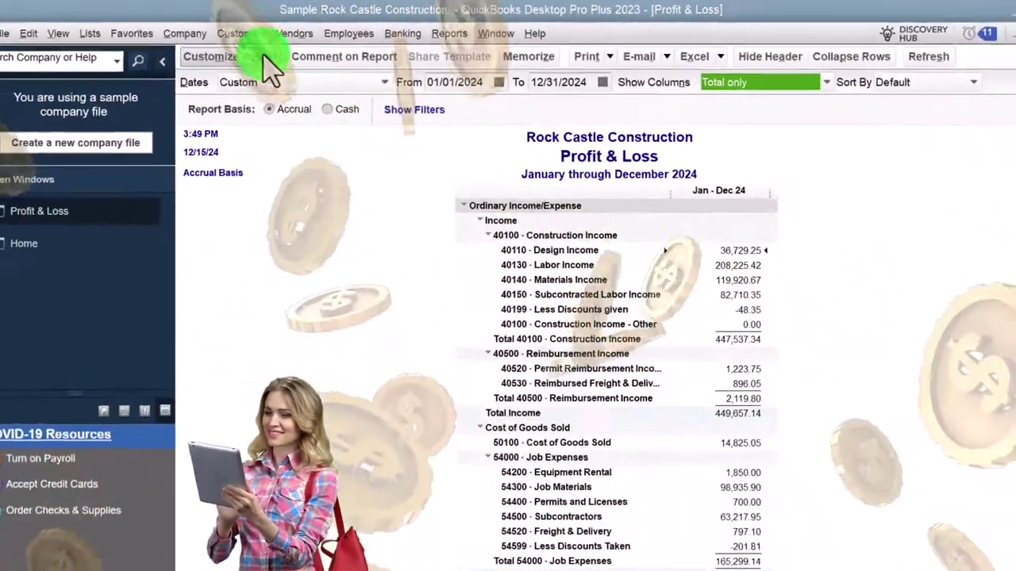
# Step: Enlarge the Profit & Loss column label font and apply it to all related fonts
pyautogui.click(250, 79)
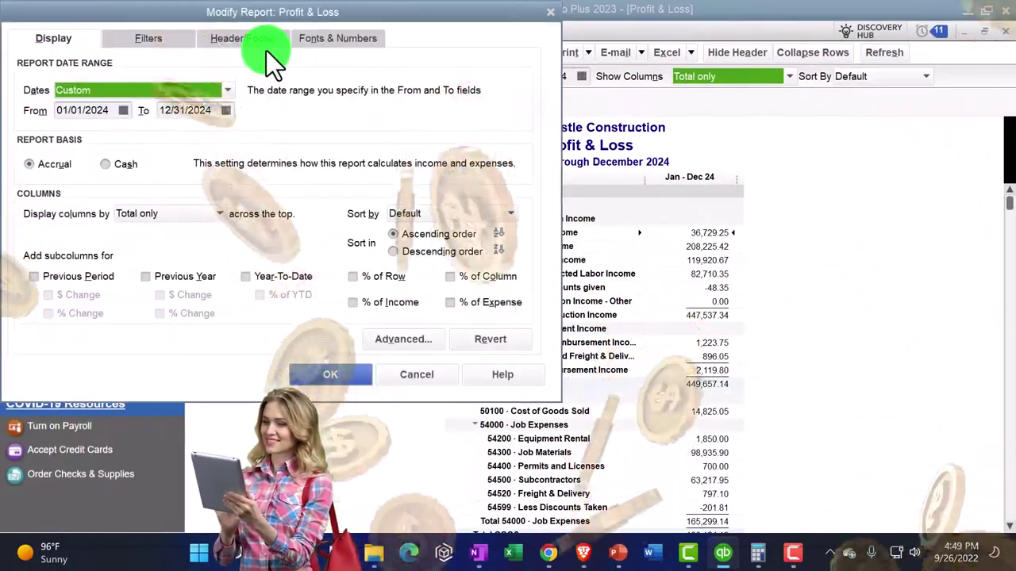
pyautogui.click(317, 41)
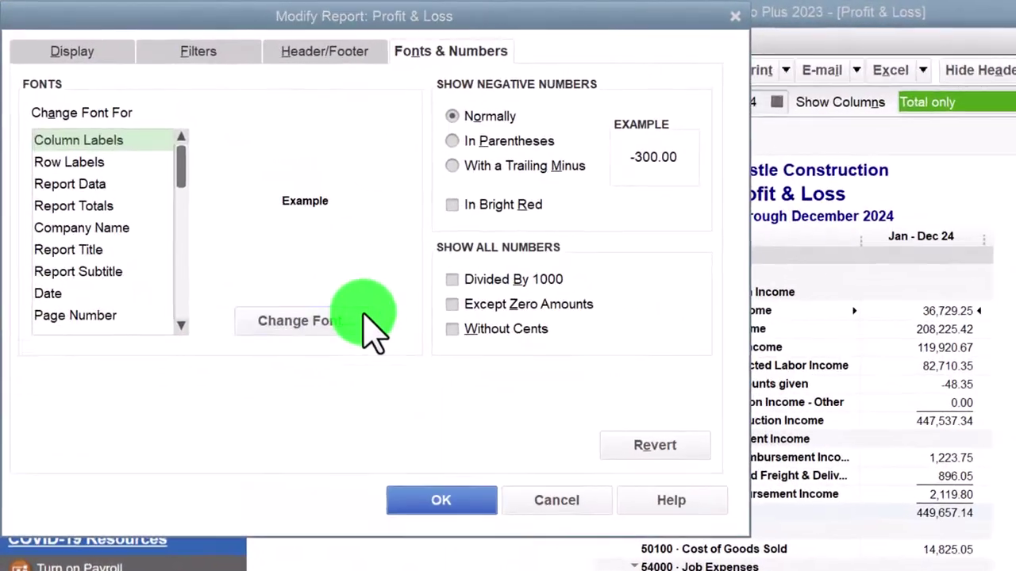
pyautogui.click(359, 321)
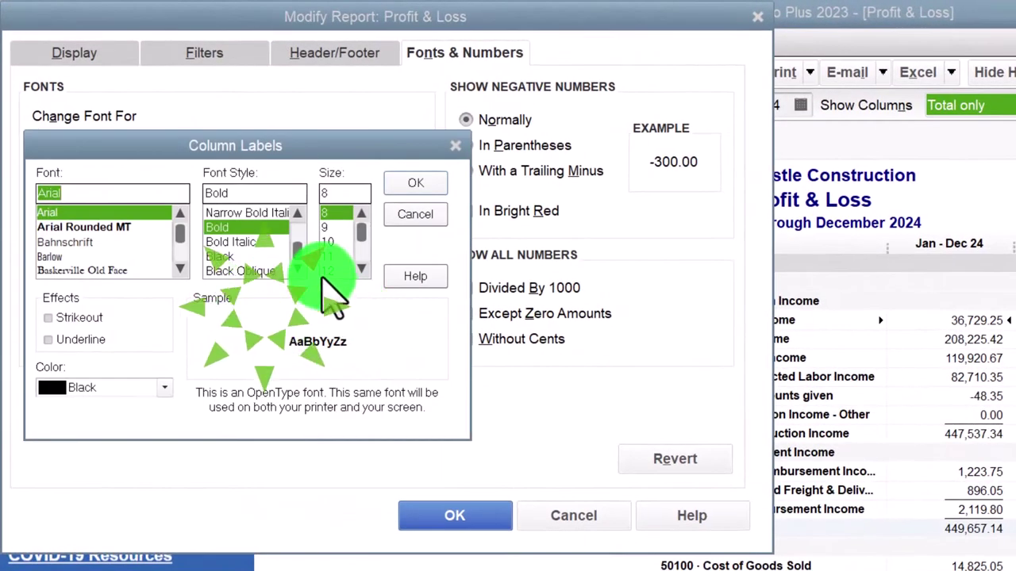
pyautogui.click(401, 189)
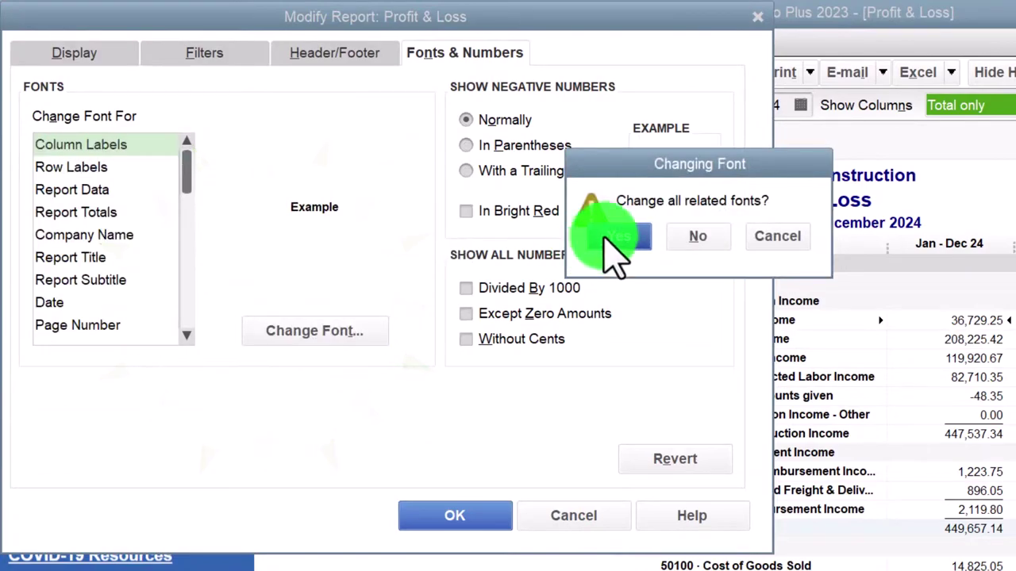
pyautogui.click(492, 508)
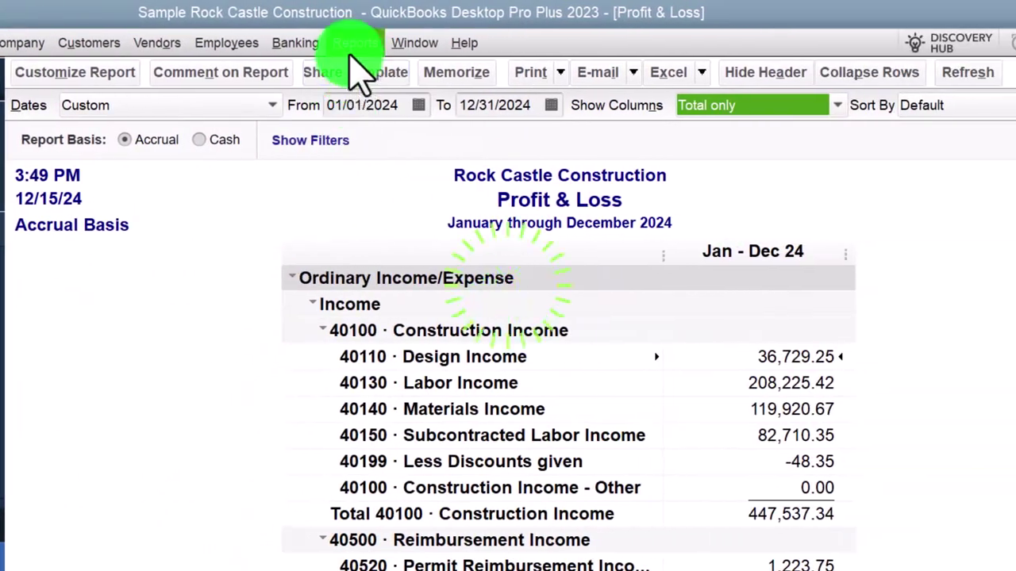
# Step: Open the Balance Sheet Standard report as of 12/31/2024
pyautogui.click(357, 43)
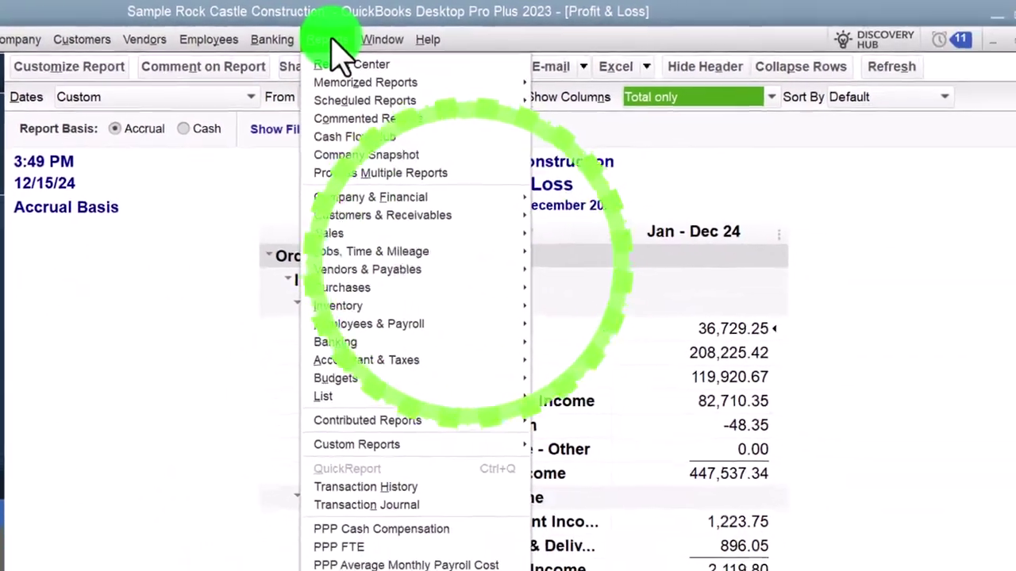
pyautogui.moveTo(388, 199)
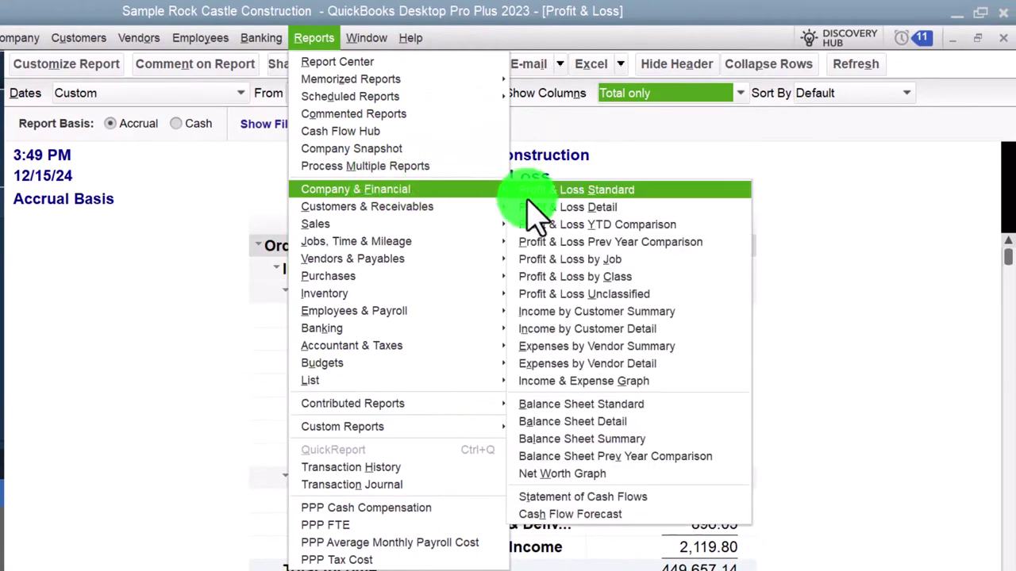
pyautogui.click(577, 409)
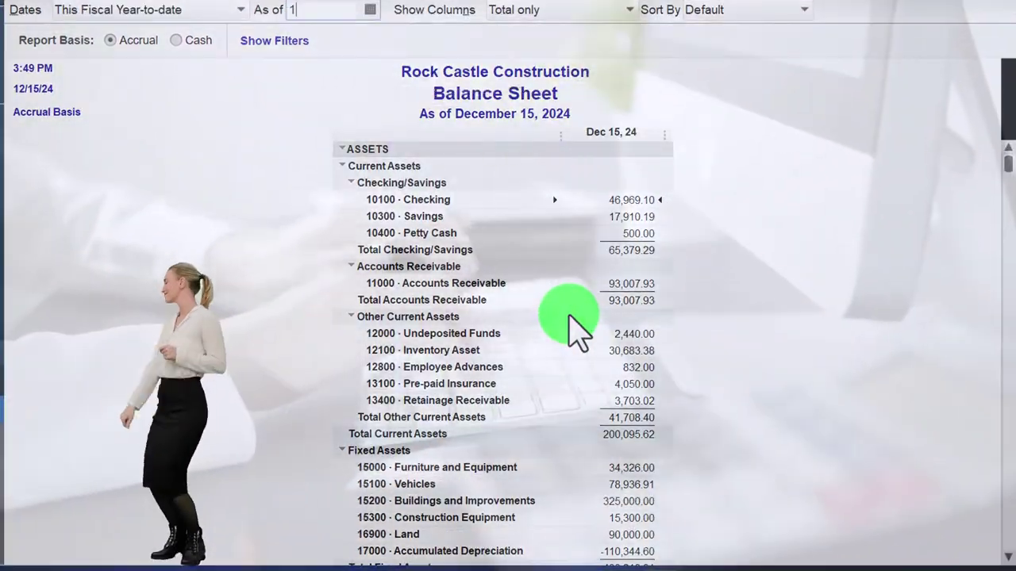
pyautogui.press('Tab')
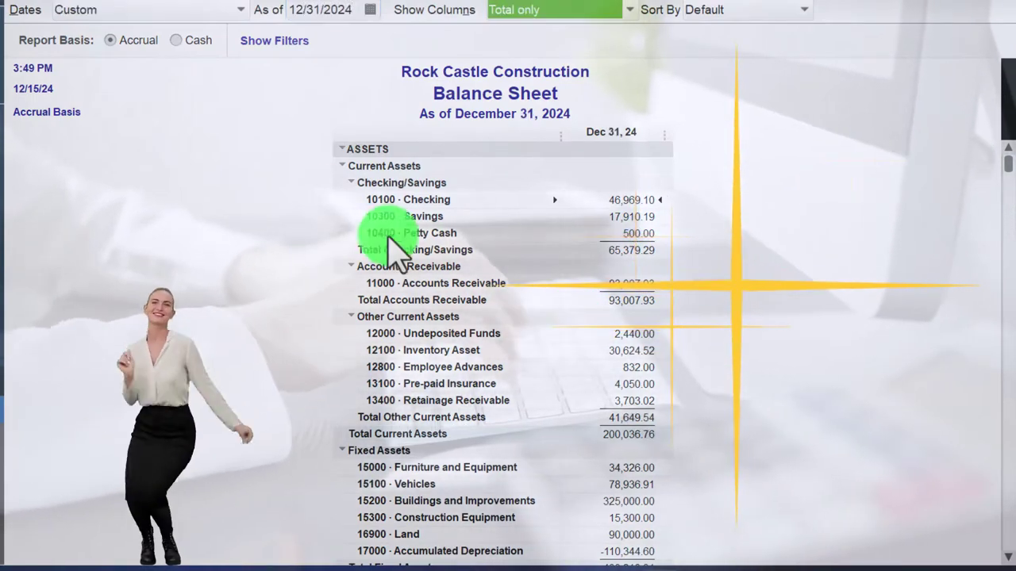
# Step: Enlarge the Balance Sheet column label font and apply it to all related fonts
pyautogui.click(129, 11)
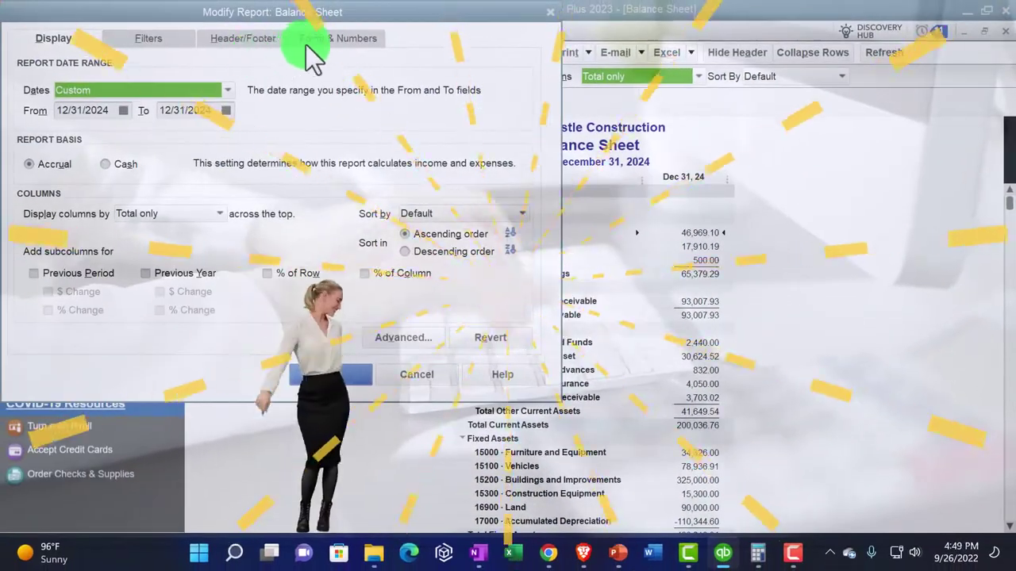
pyautogui.click(322, 40)
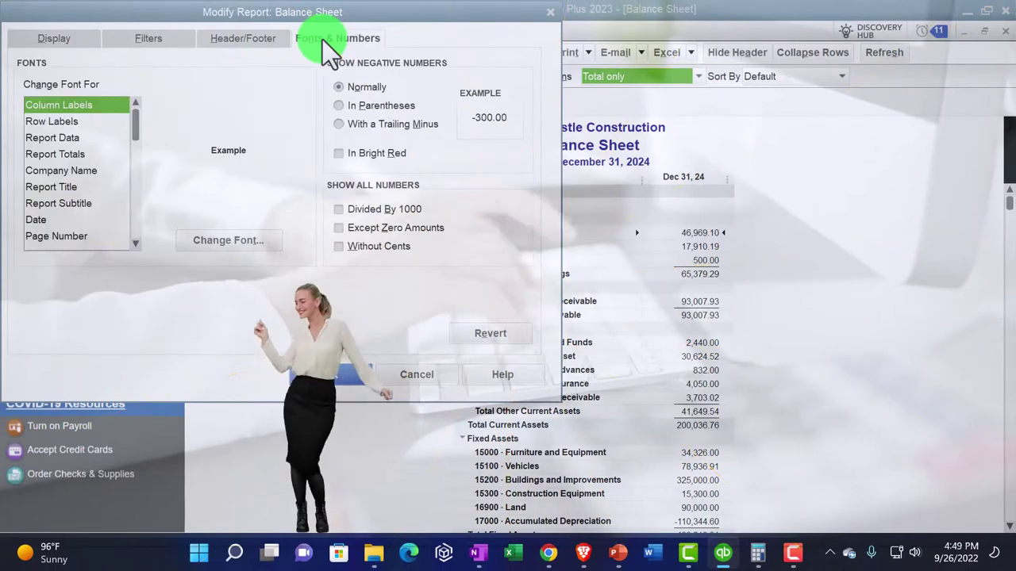
pyautogui.click(272, 238)
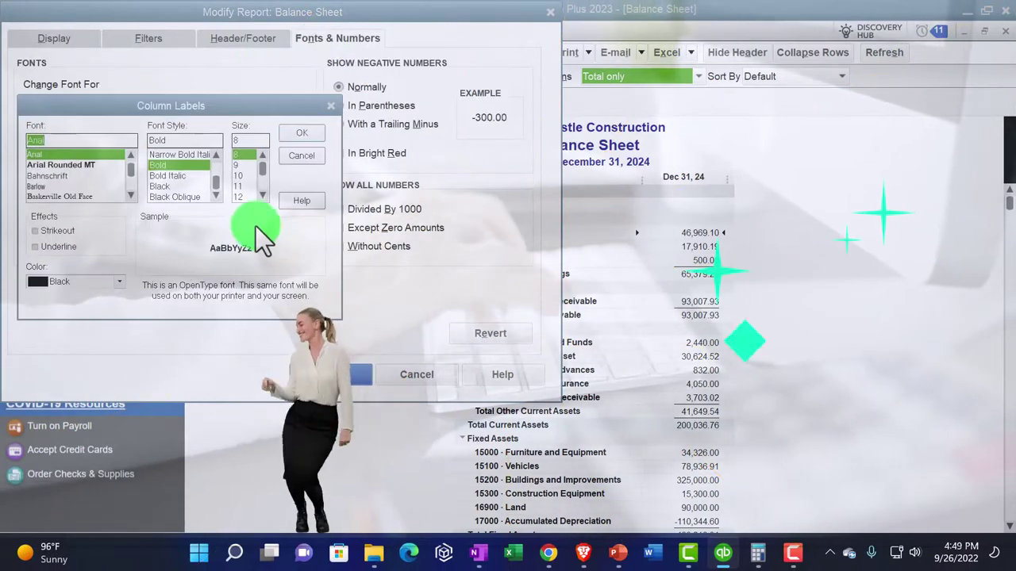
pyautogui.click(280, 140)
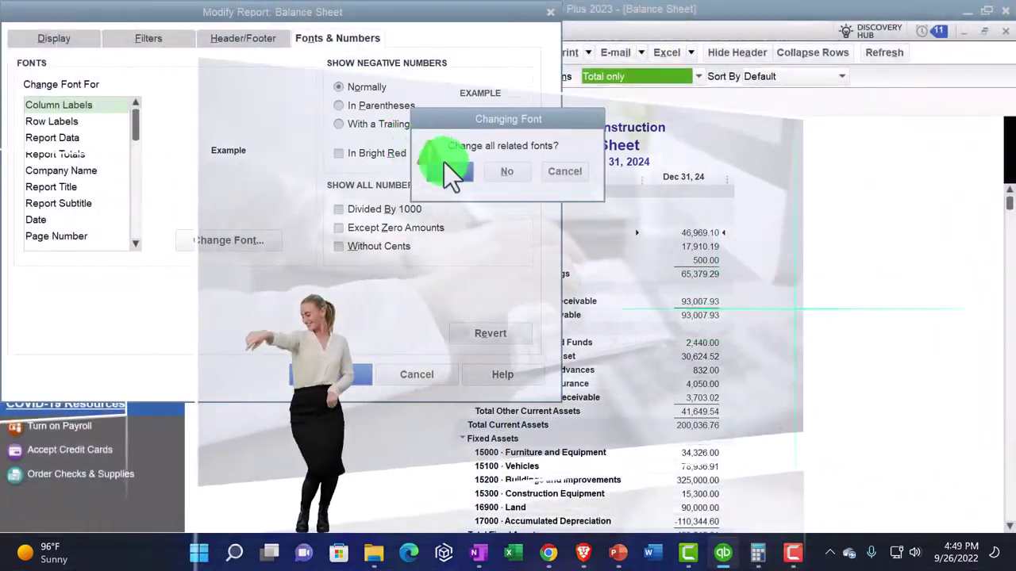
pyautogui.press('Return')
pyautogui.click(343, 377)
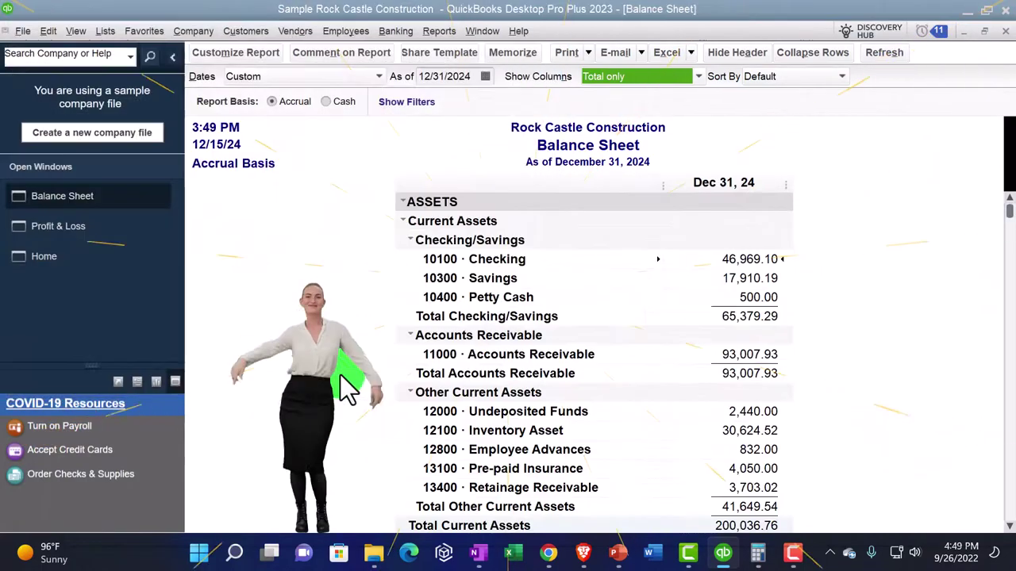
# Step: Switch to Home in the Open Windows list, leaving both reports open
pyautogui.click(87, 259)
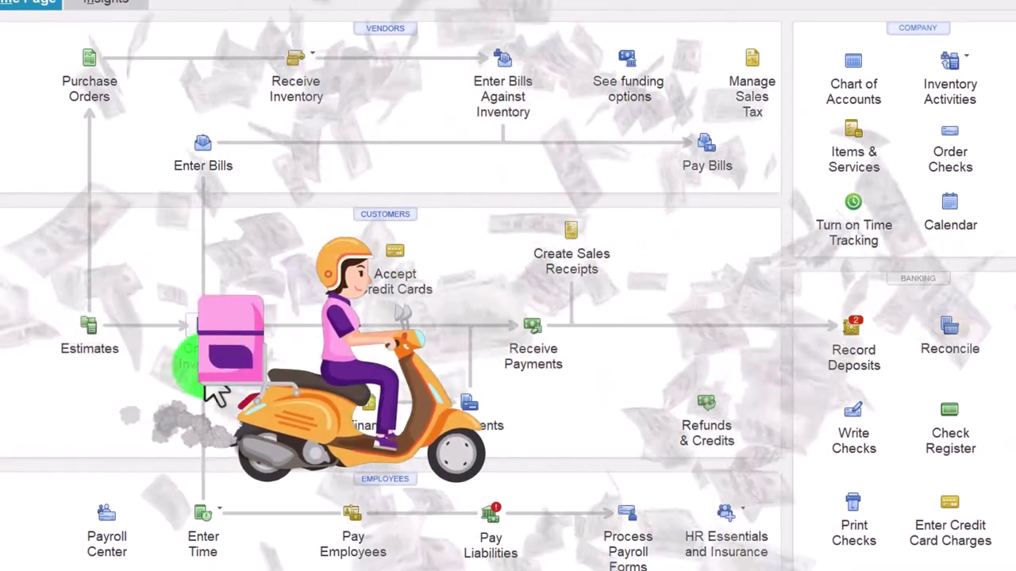
pyautogui.click(204, 361)
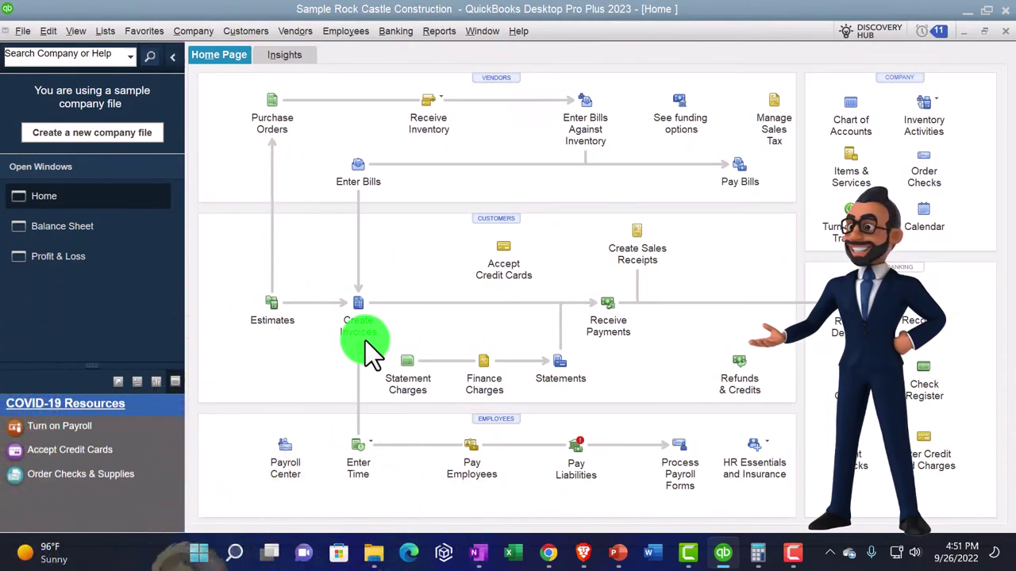
pyautogui.click(365, 340)
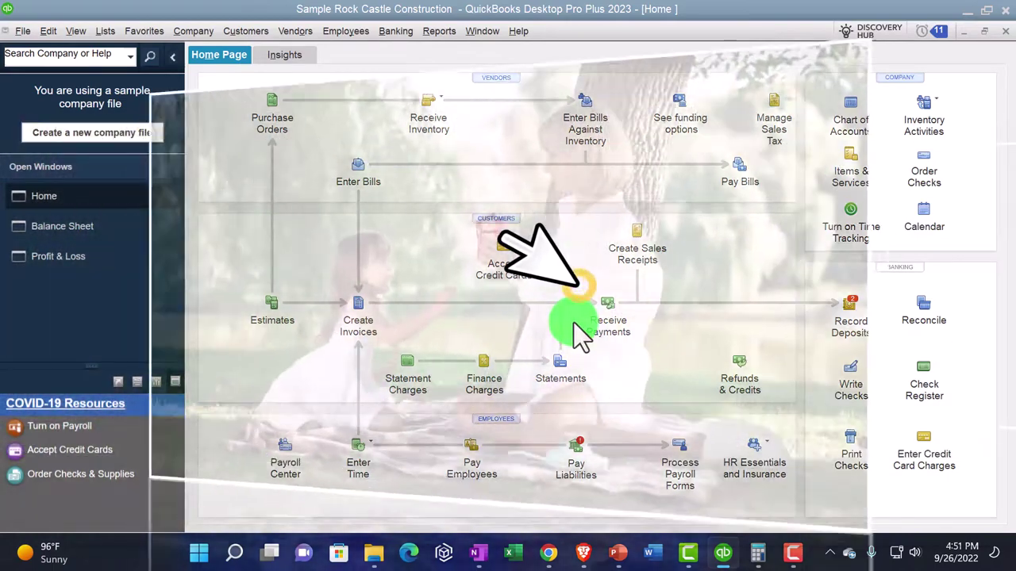
pyautogui.click(574, 324)
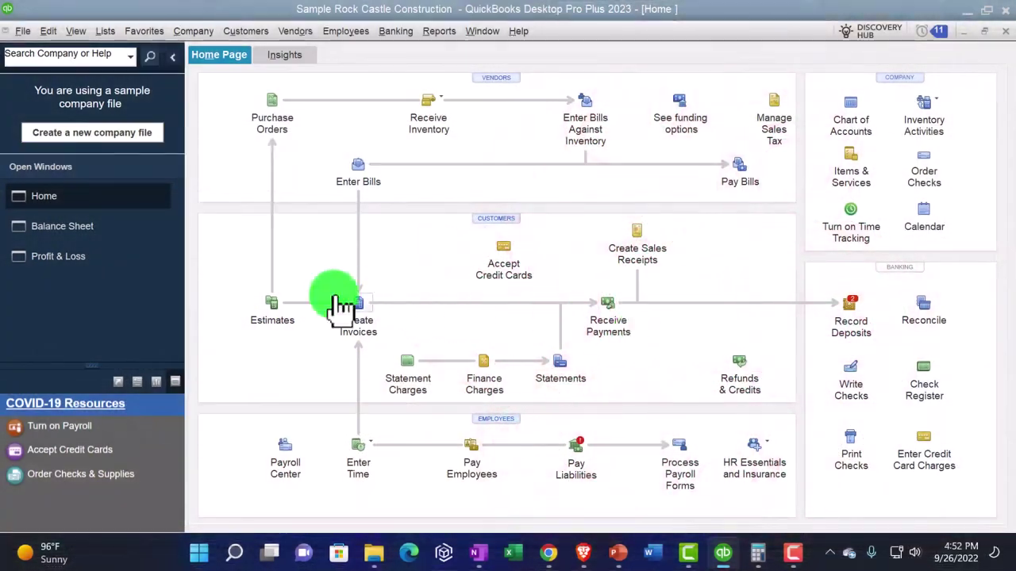
pyautogui.click(76, 230)
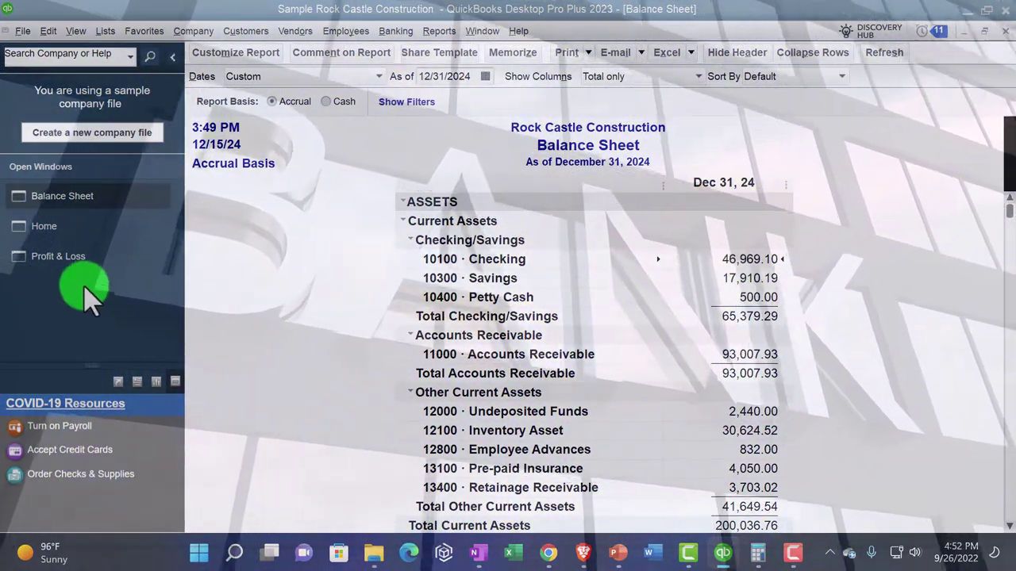
# Step: Switch from the Balance Sheet to the Home page via Open Windows
pyautogui.click(52, 227)
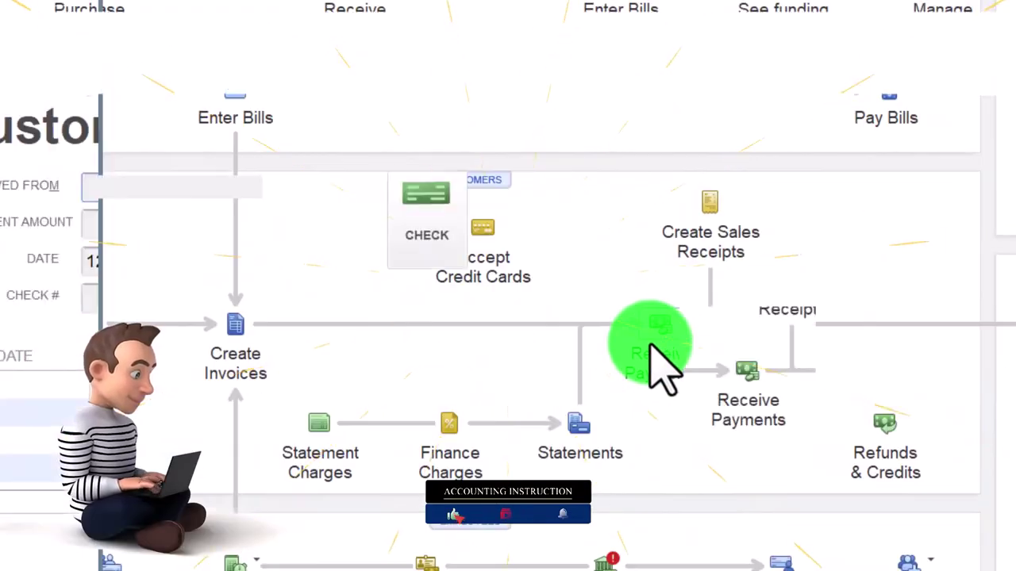
# Step: Start a Customer Payment from the first listed customer, then close it without recording
pyautogui.click(651, 353)
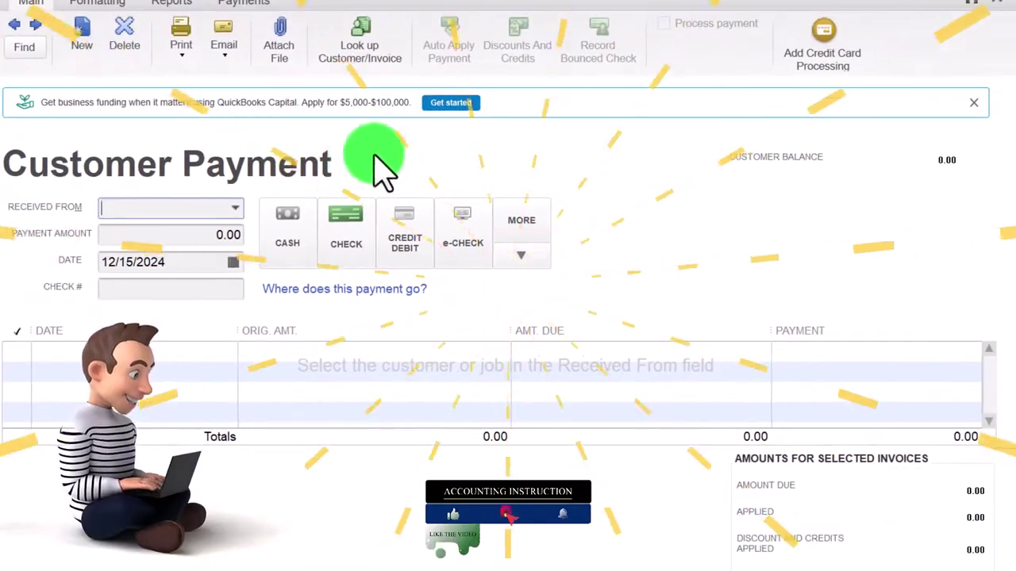
pyautogui.click(233, 207)
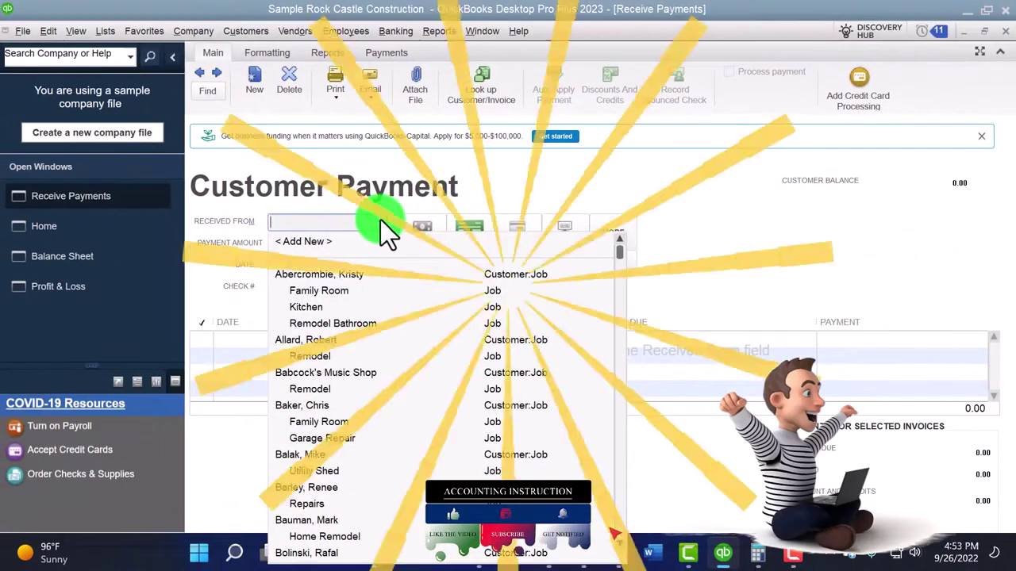
pyautogui.click(350, 273)
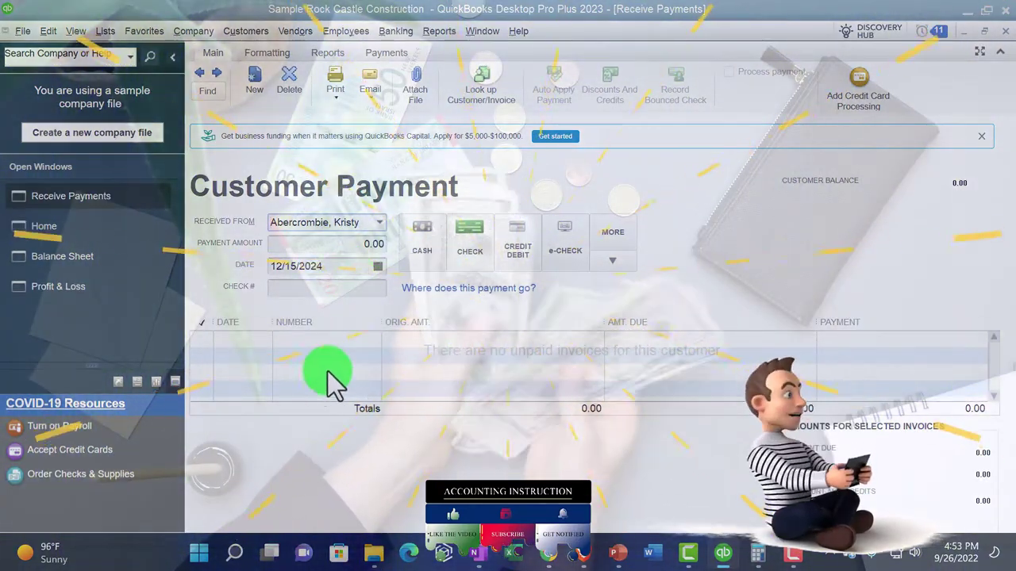
pyautogui.click(1004, 31)
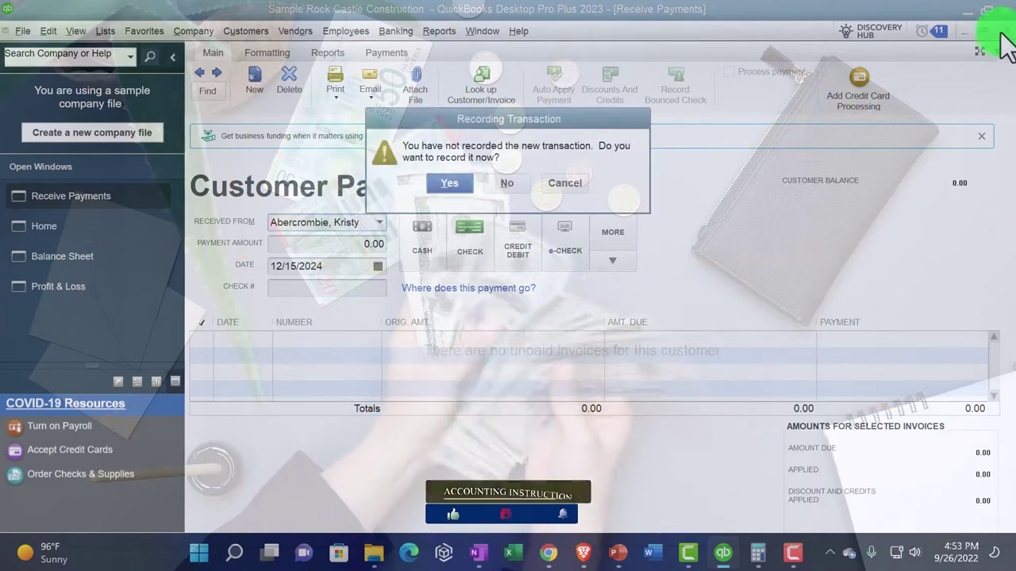
pyautogui.click(499, 188)
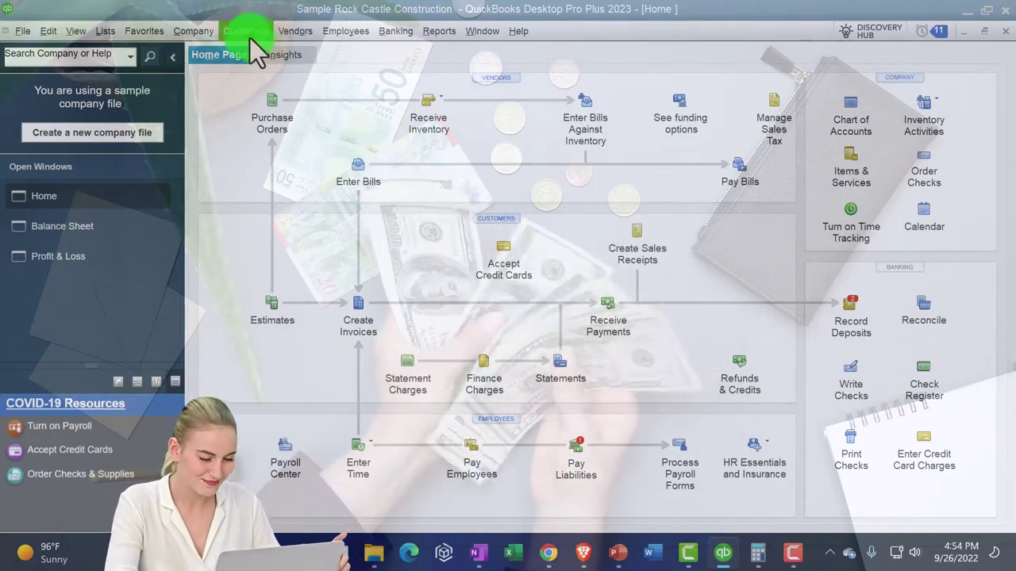
pyautogui.click(244, 32)
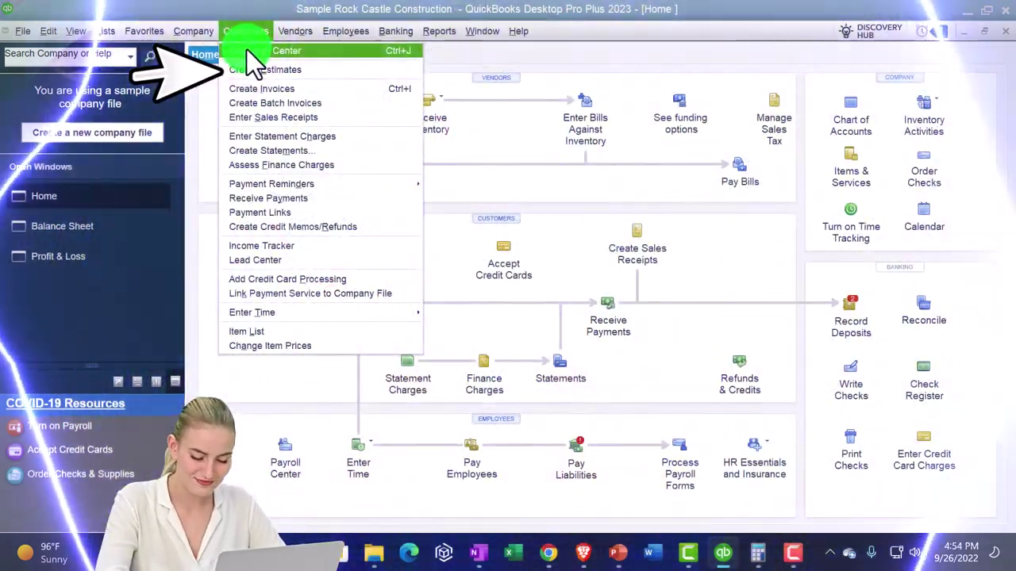
# Step: Filter the Customer Center to Customers with Open Balances and open the 13,900.00 invoice 1092
pyautogui.click(247, 50)
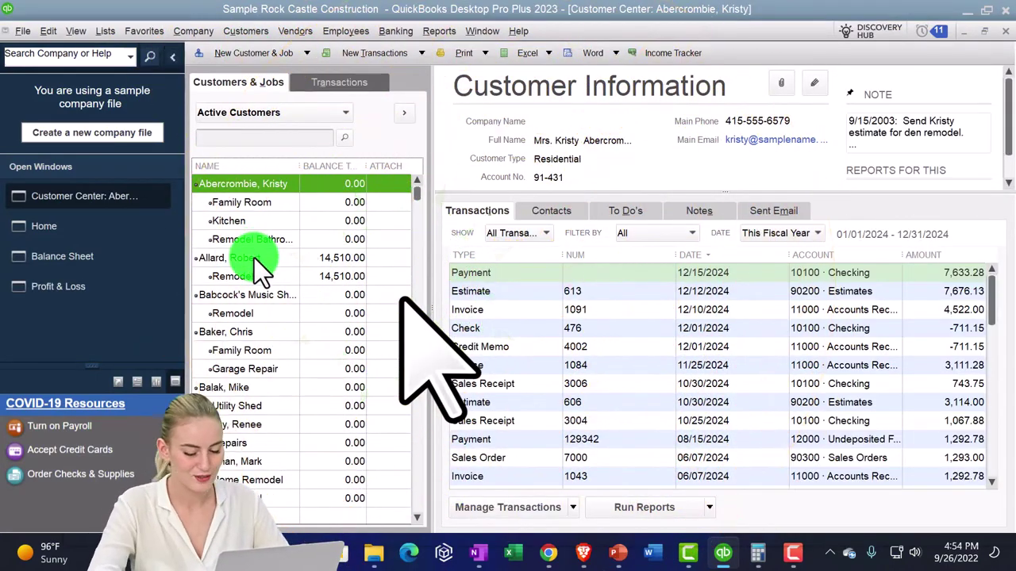
pyautogui.click(344, 113)
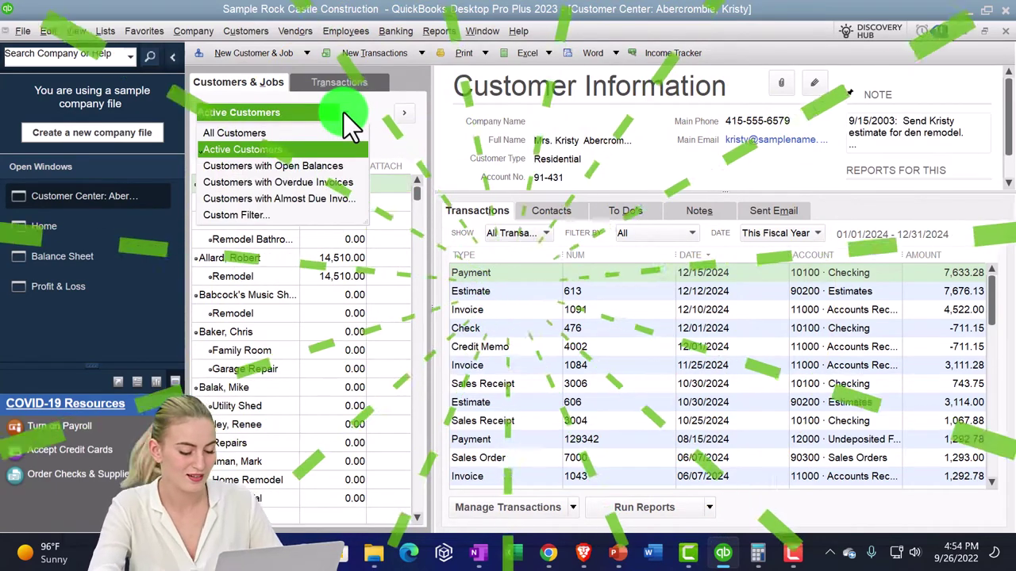
pyautogui.click(250, 166)
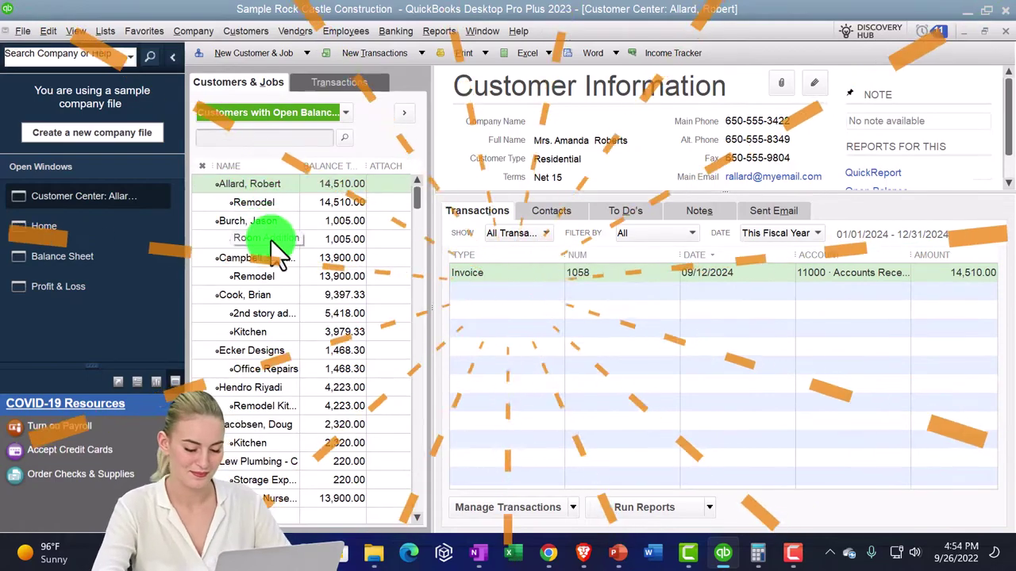
pyautogui.click(269, 260)
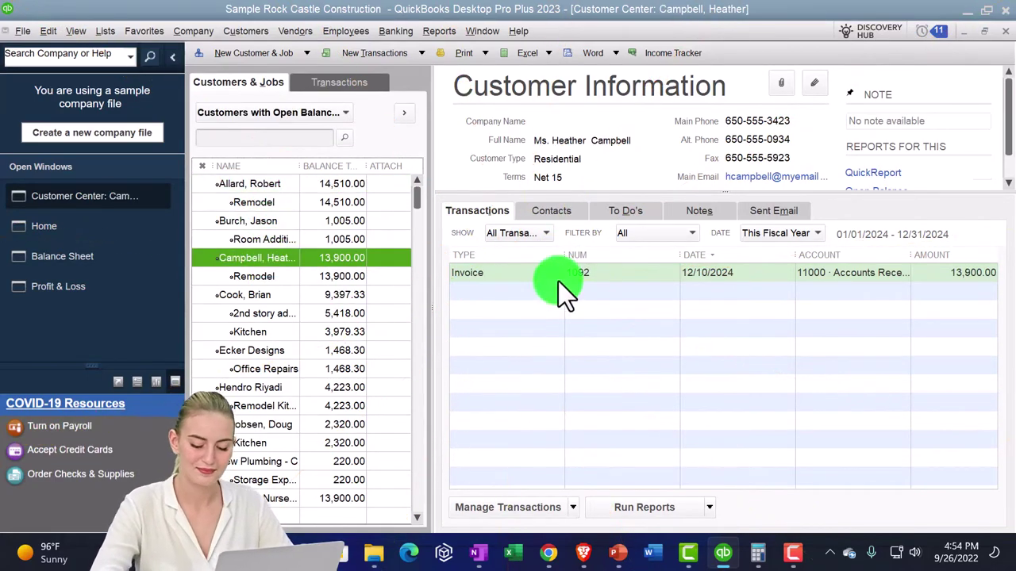
pyautogui.doubleClick(552, 277)
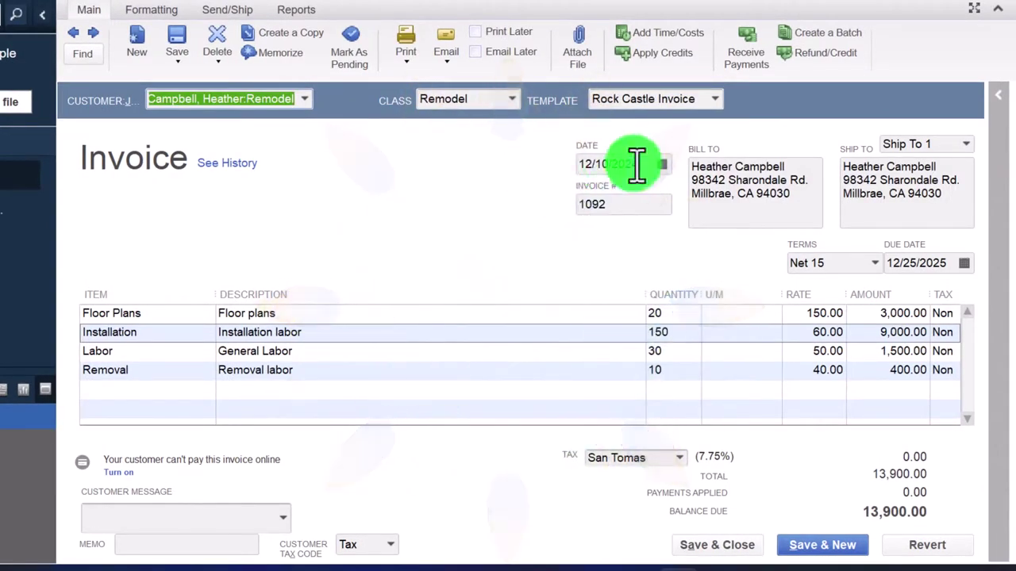
# Step: Preview receiving invoice 1092 without recording, close it, and show the Transactions list
pyautogui.click(746, 57)
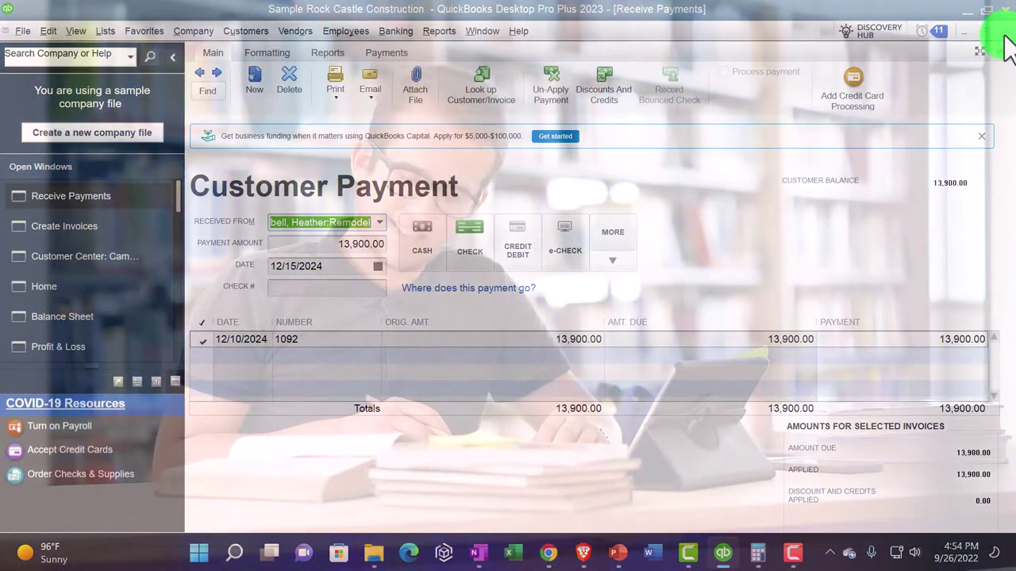
pyautogui.click(1004, 32)
pyautogui.click(523, 183)
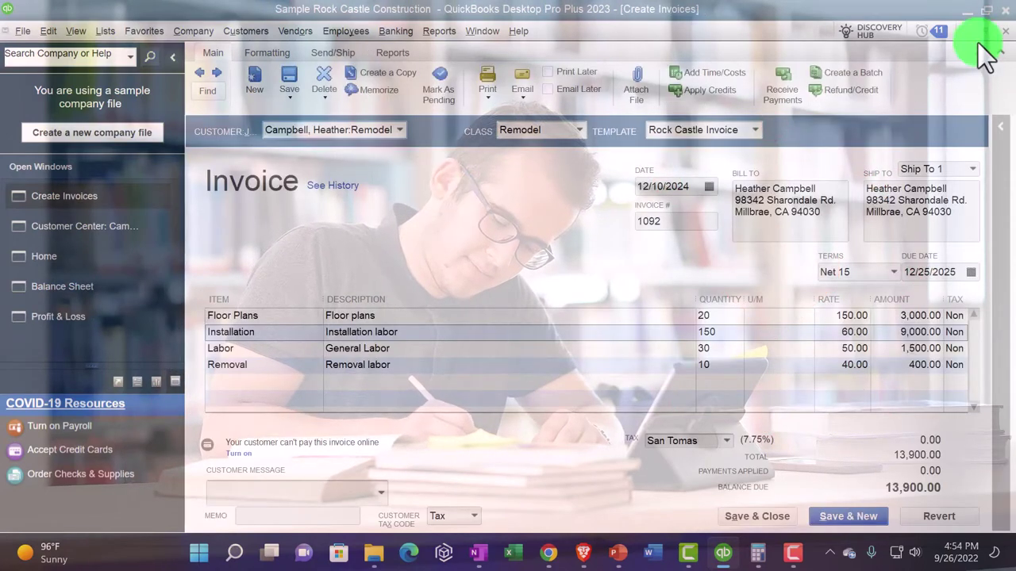
pyautogui.click(1003, 34)
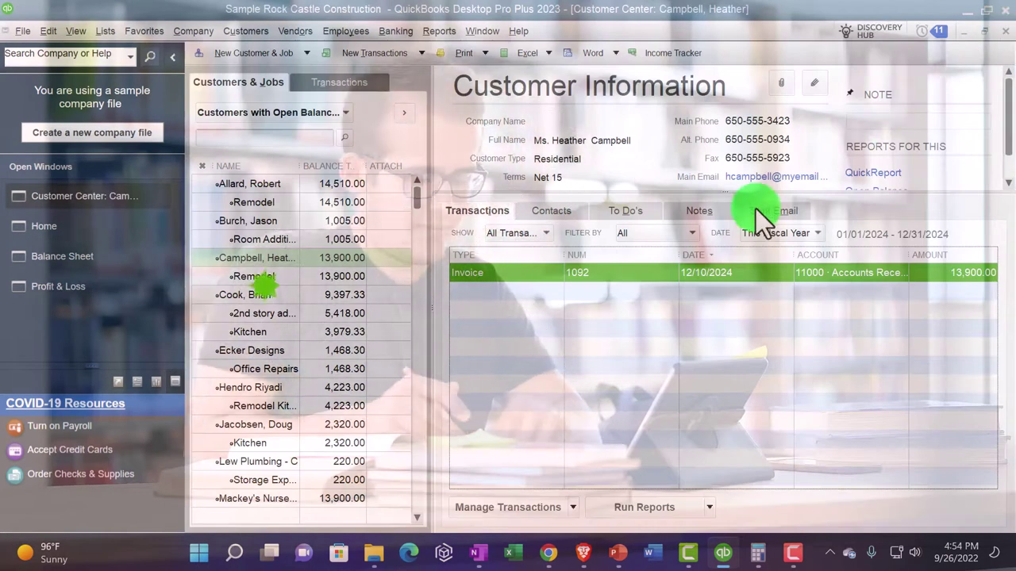
pyautogui.click(342, 84)
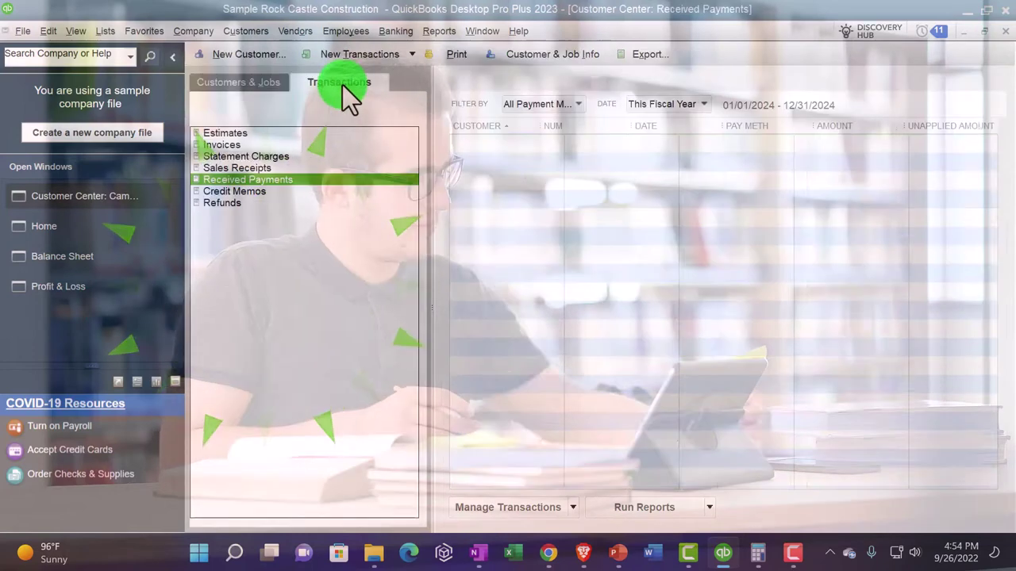
# Step: List invoices in the Customer Center filtered to Open Invoices
pyautogui.click(229, 144)
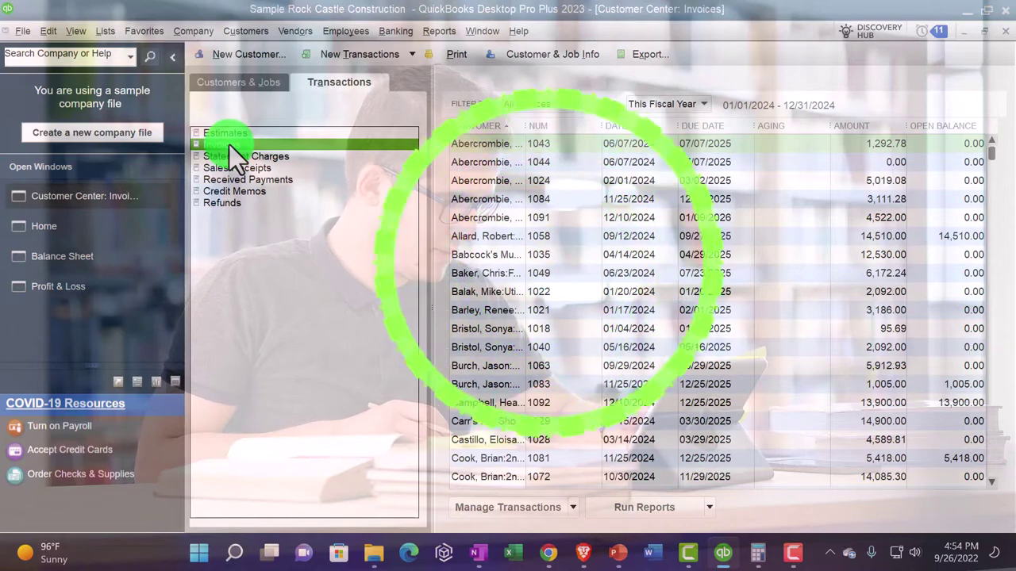
pyautogui.click(575, 104)
pyautogui.click(566, 138)
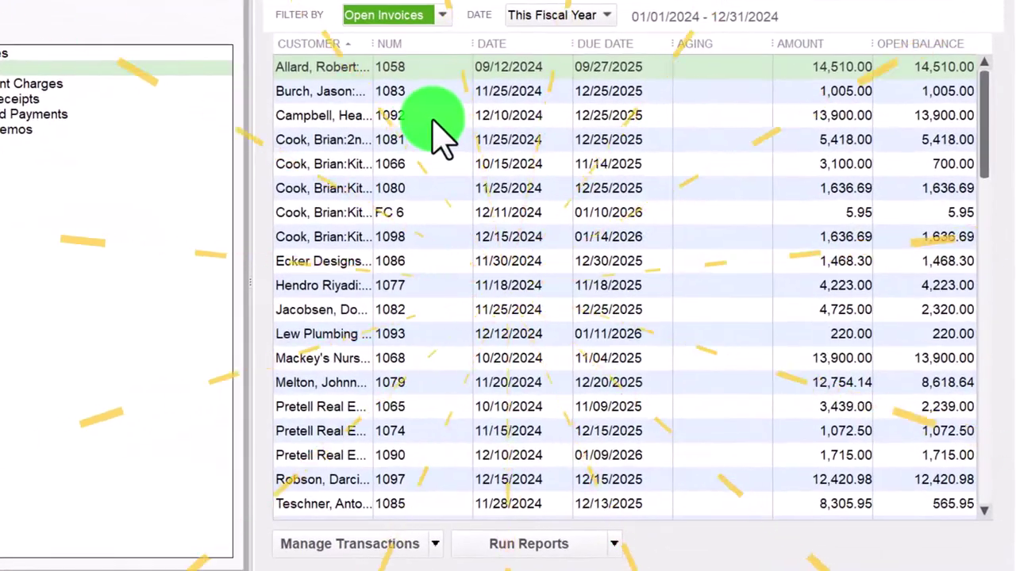
# Step: Preview payment on the 13,900.00 invoice without recording, then open the 14,510.00 invoice 1058
pyautogui.doubleClick(433, 118)
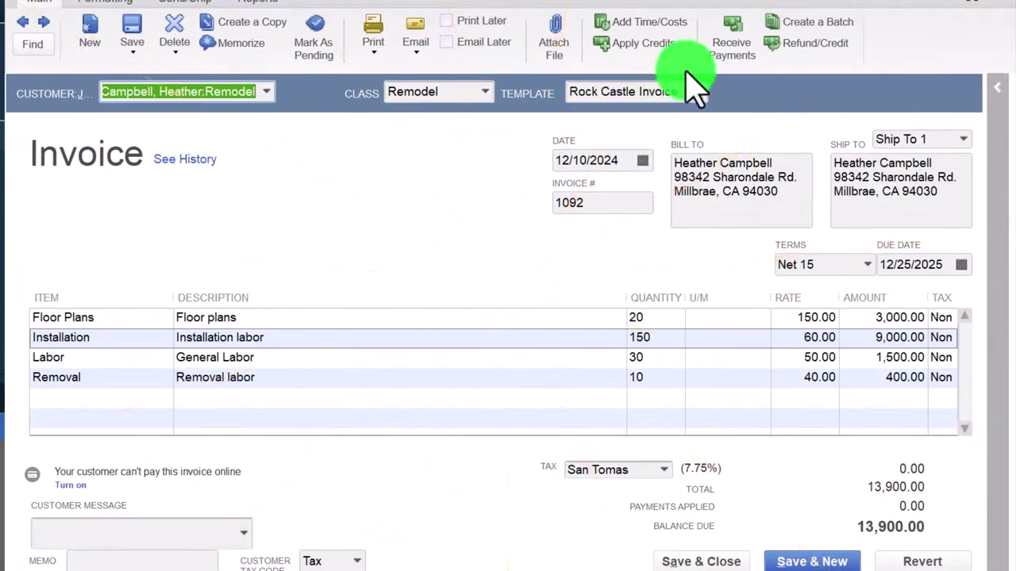
pyautogui.click(738, 55)
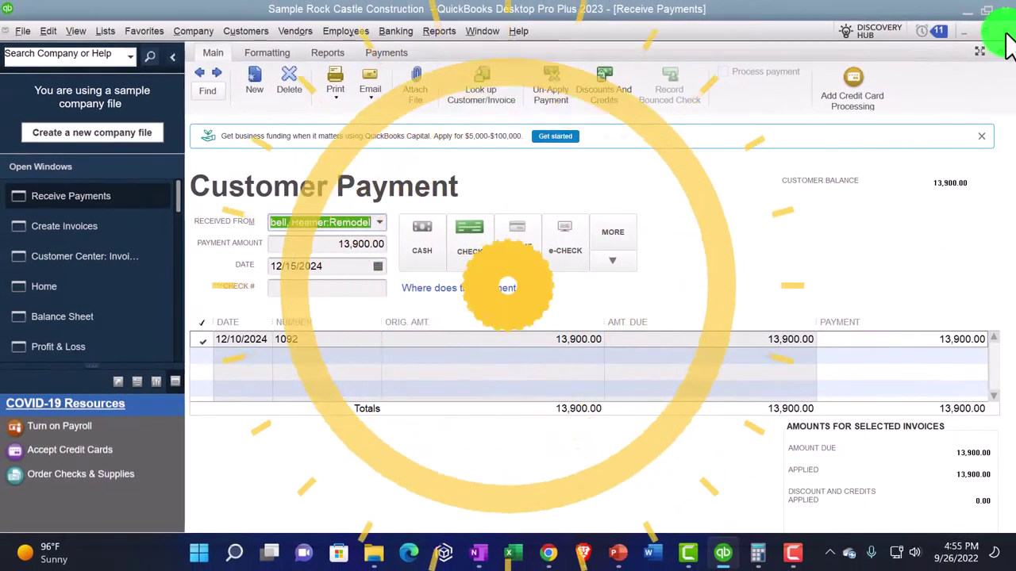
pyautogui.click(1005, 34)
pyautogui.click(512, 186)
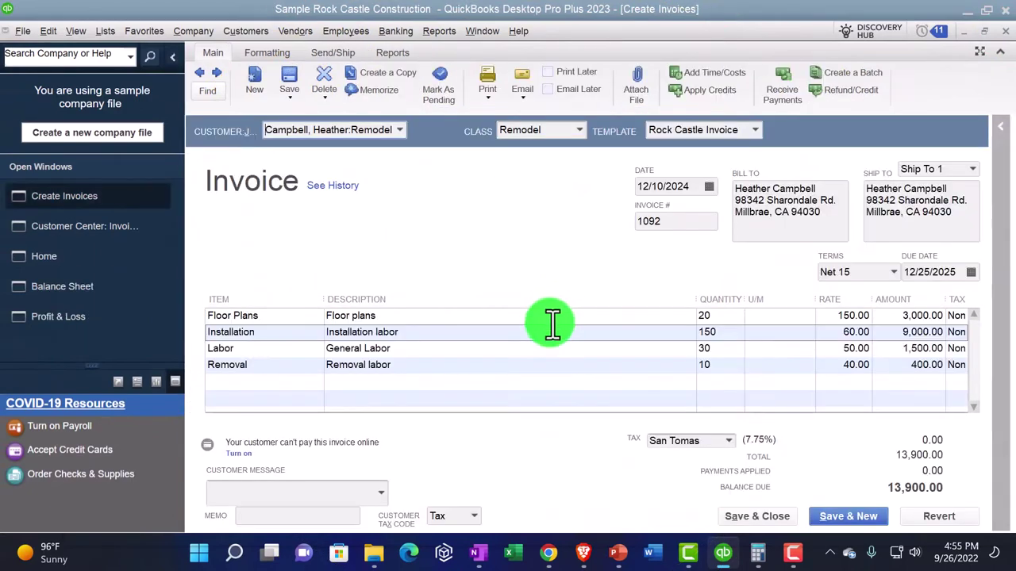
pyautogui.click(985, 37)
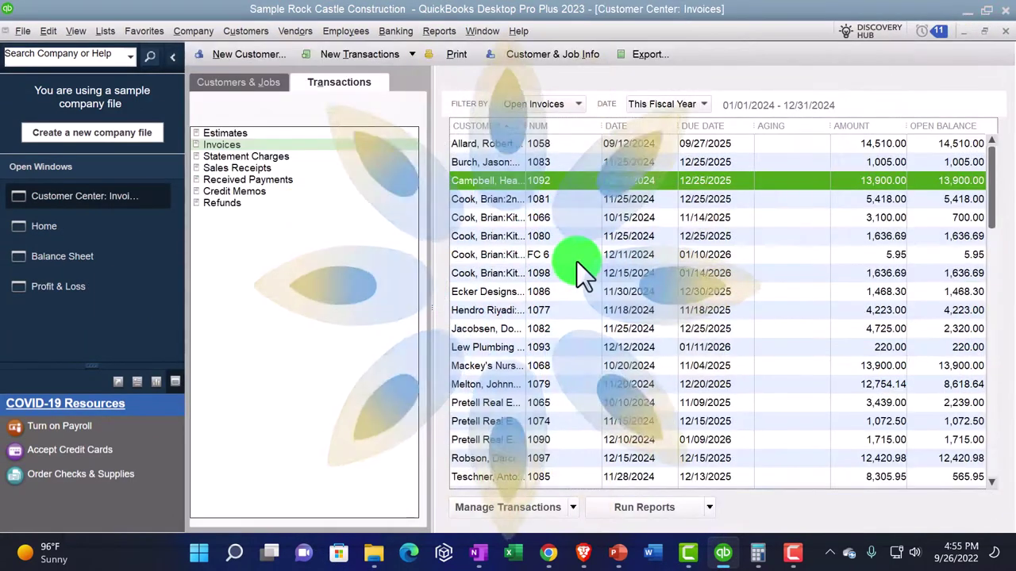
pyautogui.doubleClick(485, 143)
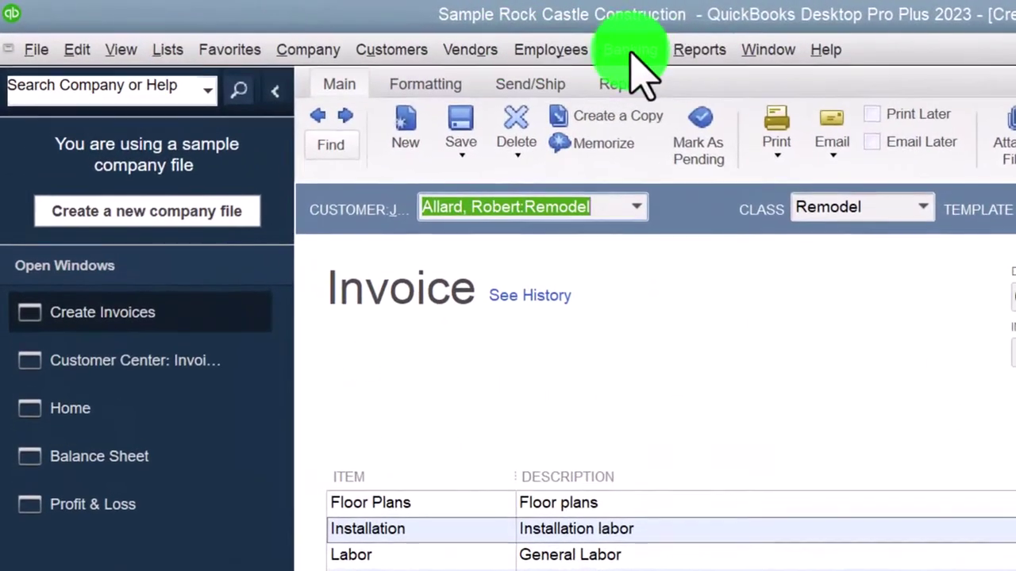
# Step: Start a Receive Payments form applying the full 14,510.00 to invoice 1058
pyautogui.click(389, 49)
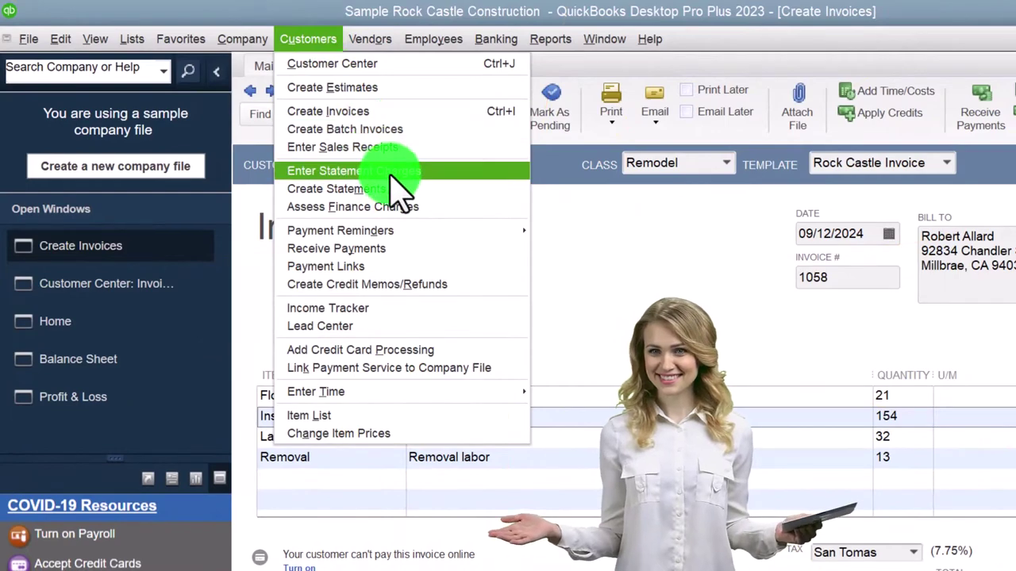
pyautogui.click(397, 250)
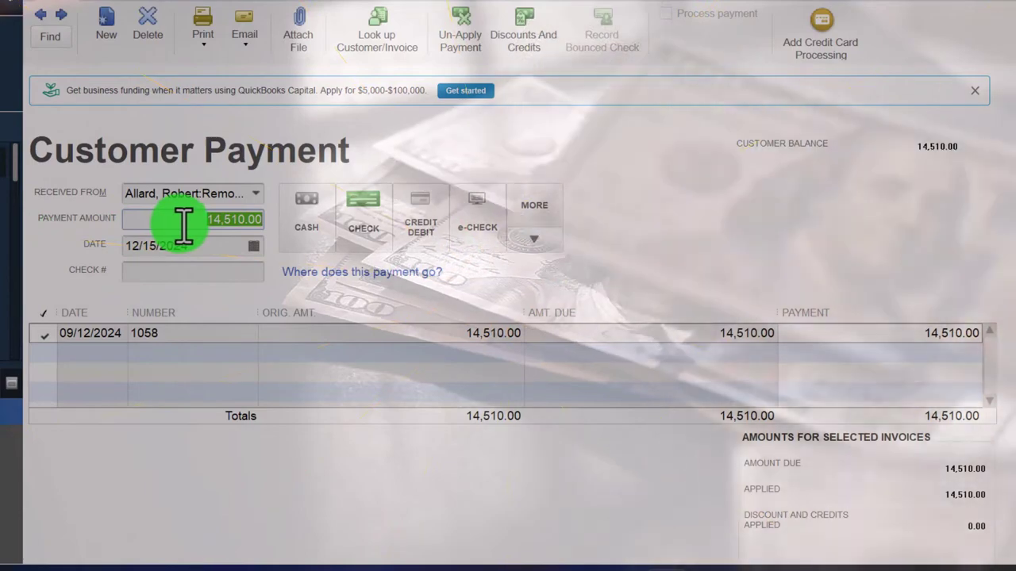
# Step: Change the 14,510.00 payment's method from check to cash
pyautogui.press('Tab')
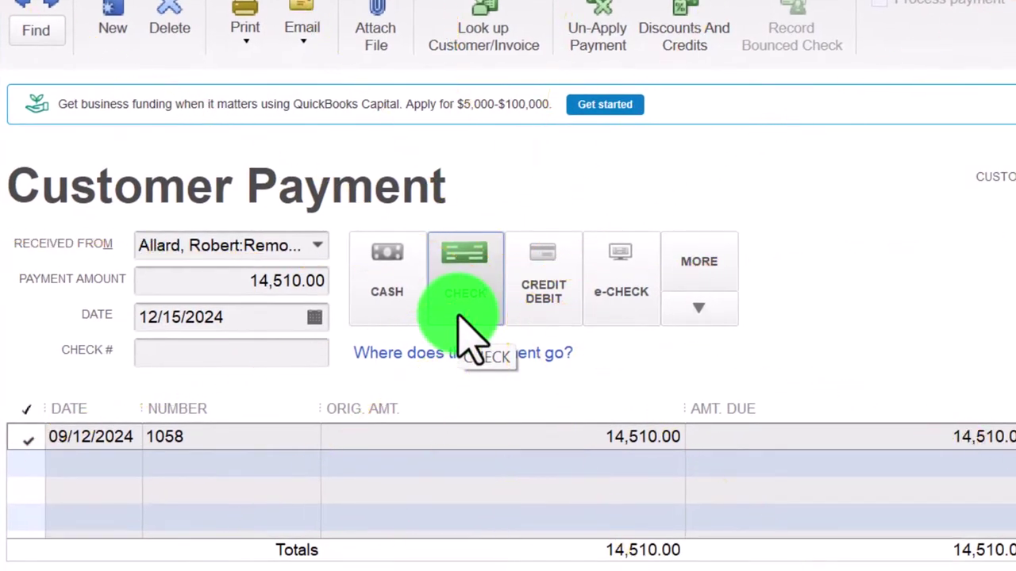
pyautogui.click(387, 274)
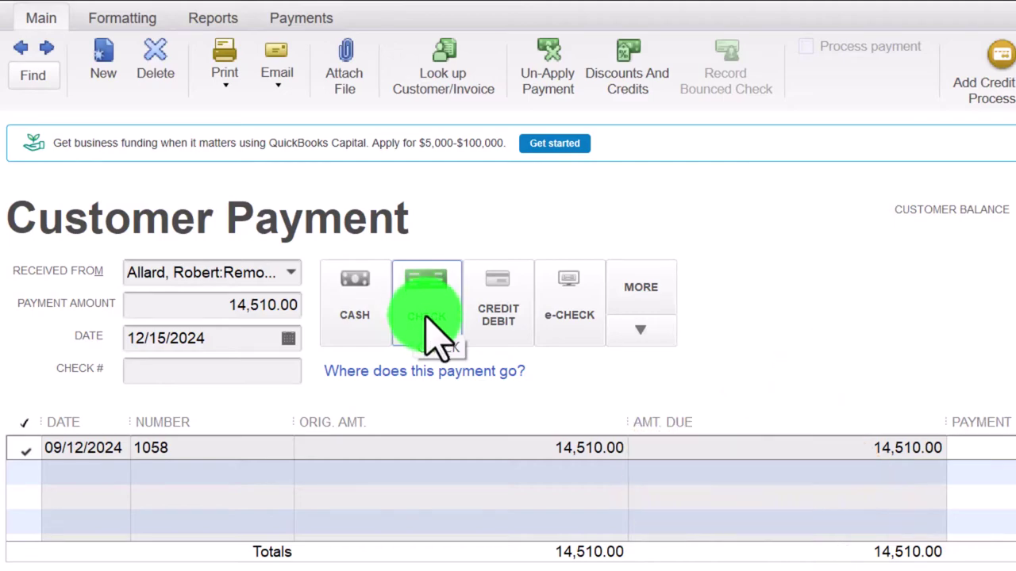
pyautogui.click(357, 306)
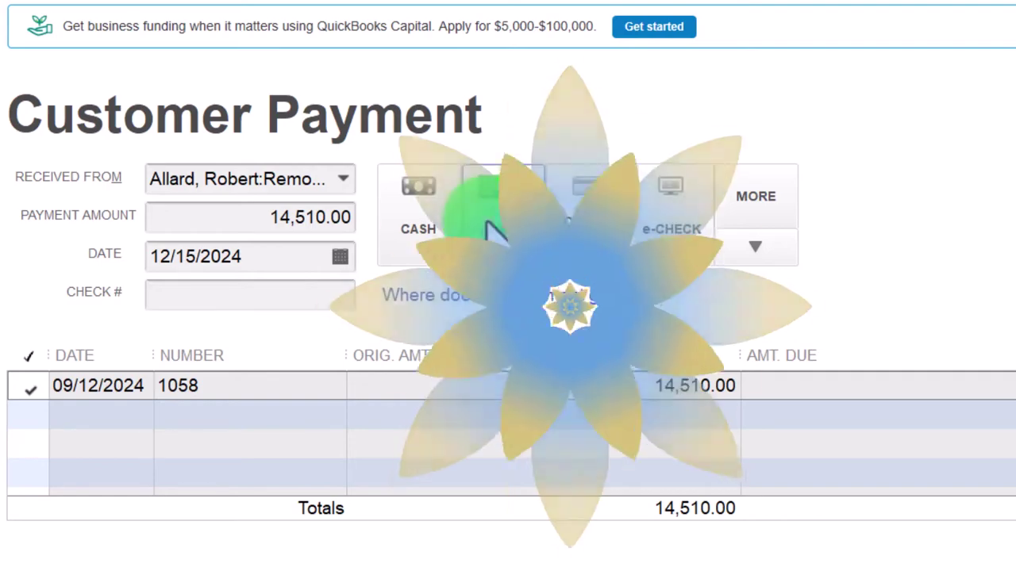
pyautogui.click(591, 258)
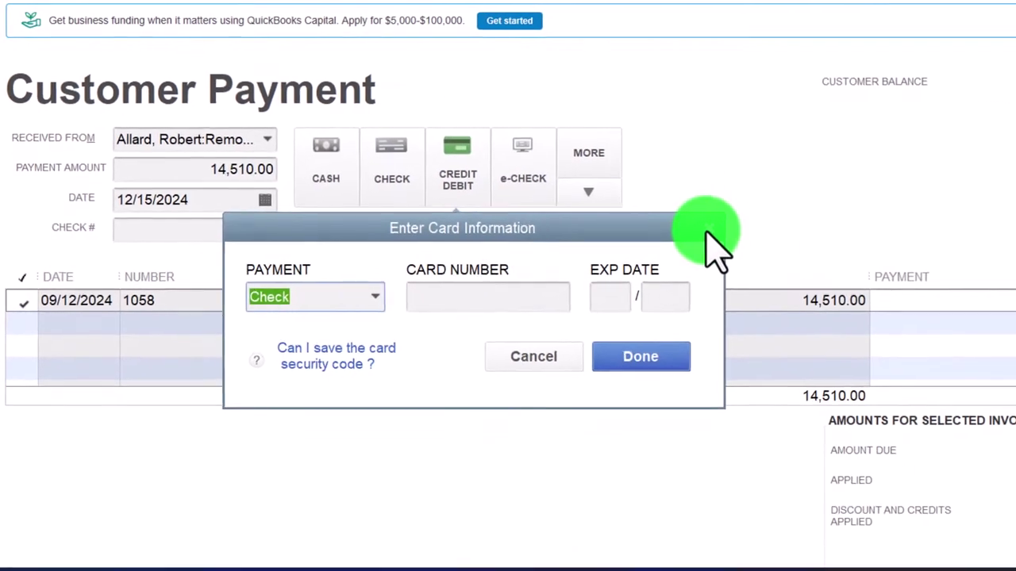
pyautogui.click(709, 228)
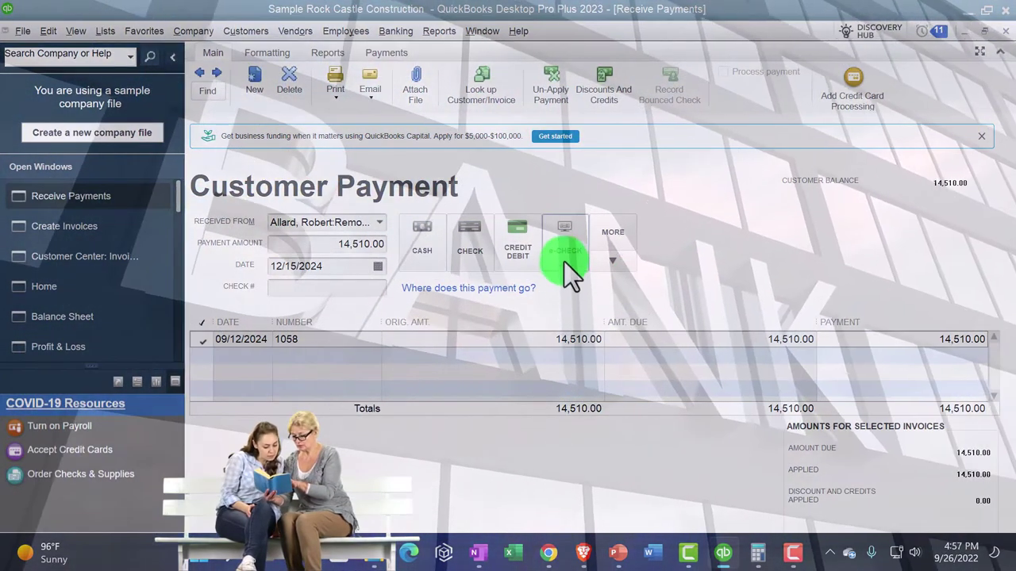
# Step: Try the e-check method, view and close the other payment methods, then open invoice 1058
pyautogui.click(564, 250)
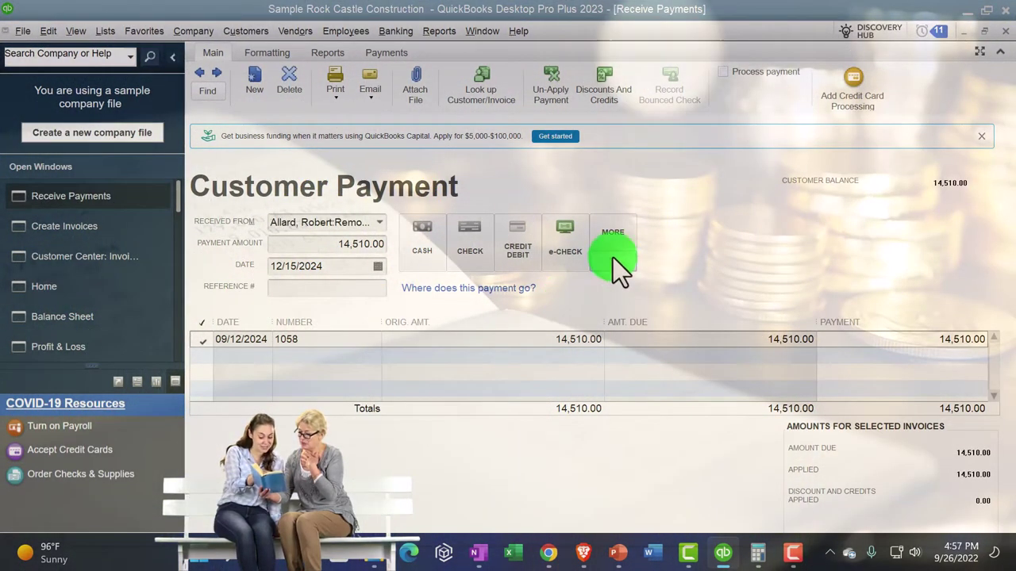
pyautogui.click(613, 246)
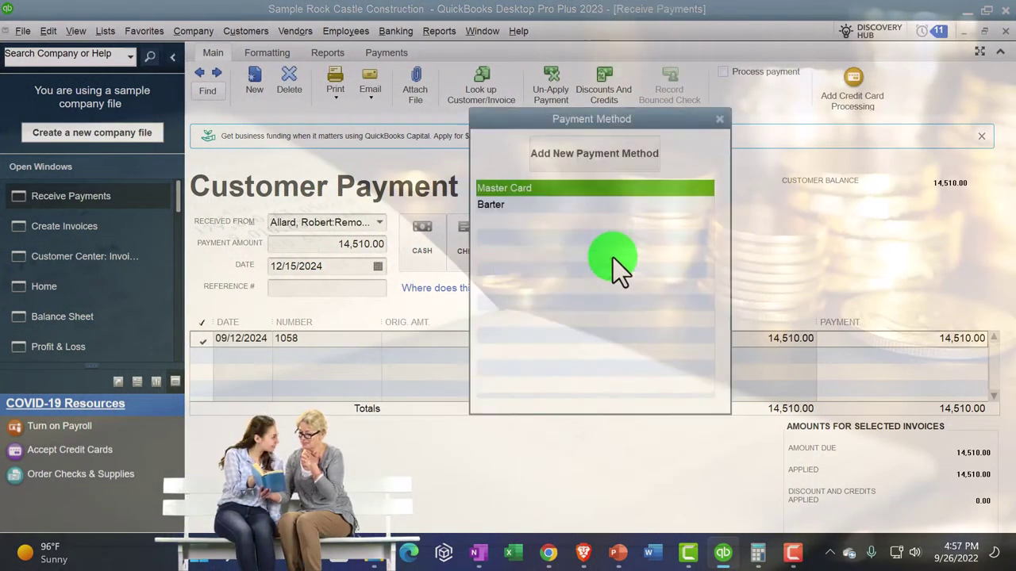
pyautogui.click(721, 119)
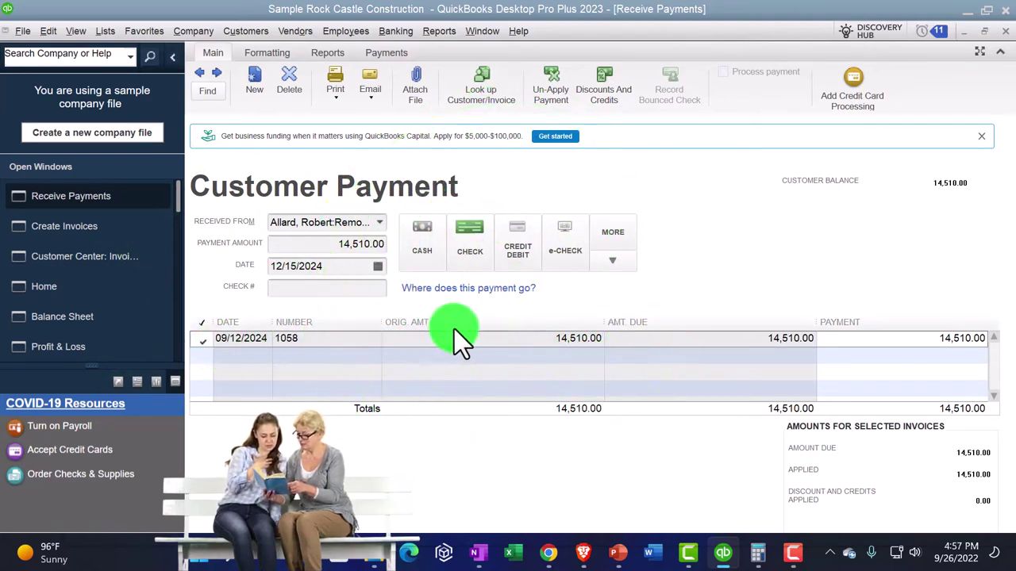
pyautogui.click(564, 338)
# Step: Open invoice 1058 behind the 14,510.00 payment to review it
pyautogui.click(564, 338)
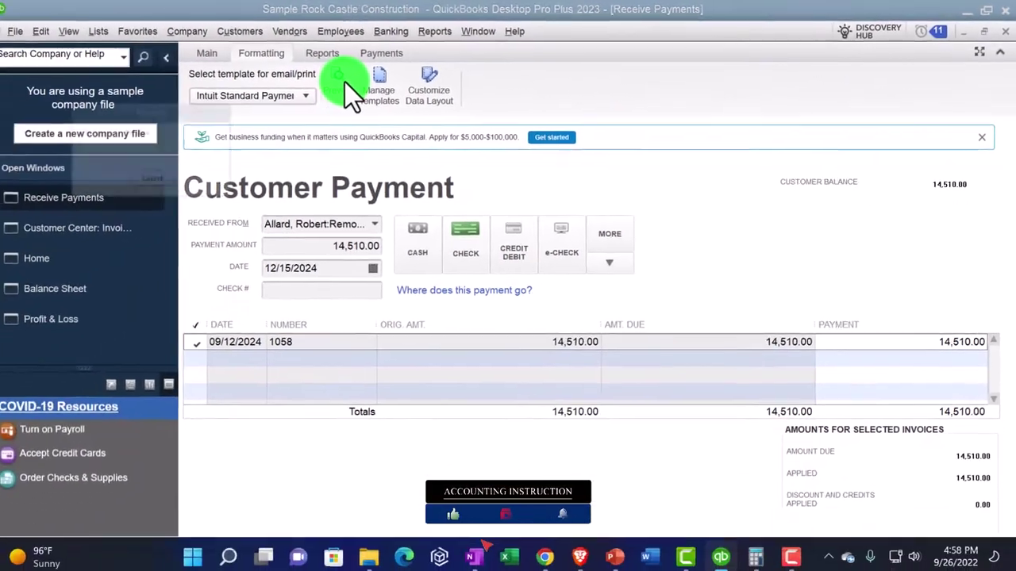
pyautogui.click(198, 99)
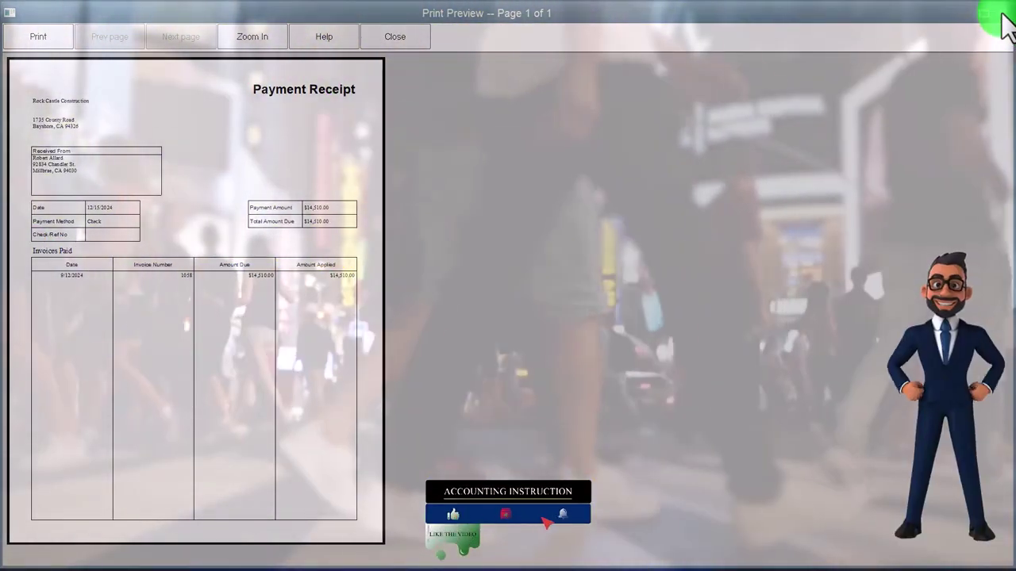
pyautogui.click(402, 36)
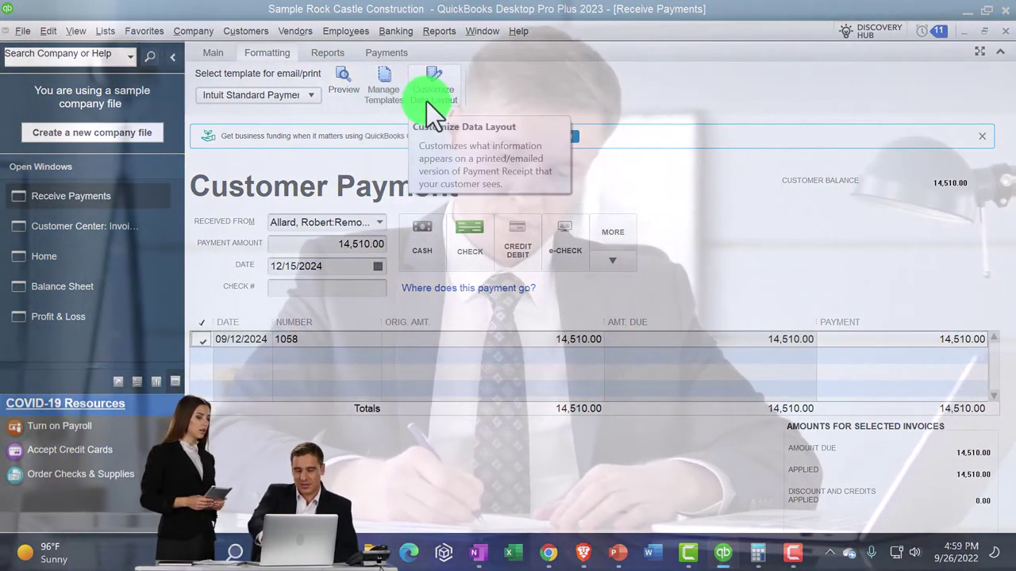
pyautogui.click(330, 53)
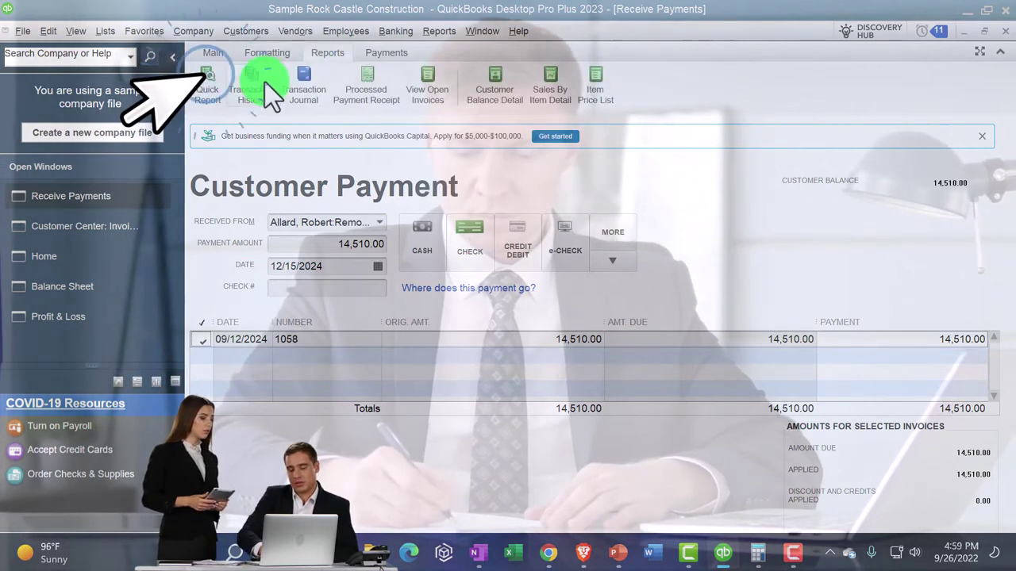
pyautogui.click(222, 98)
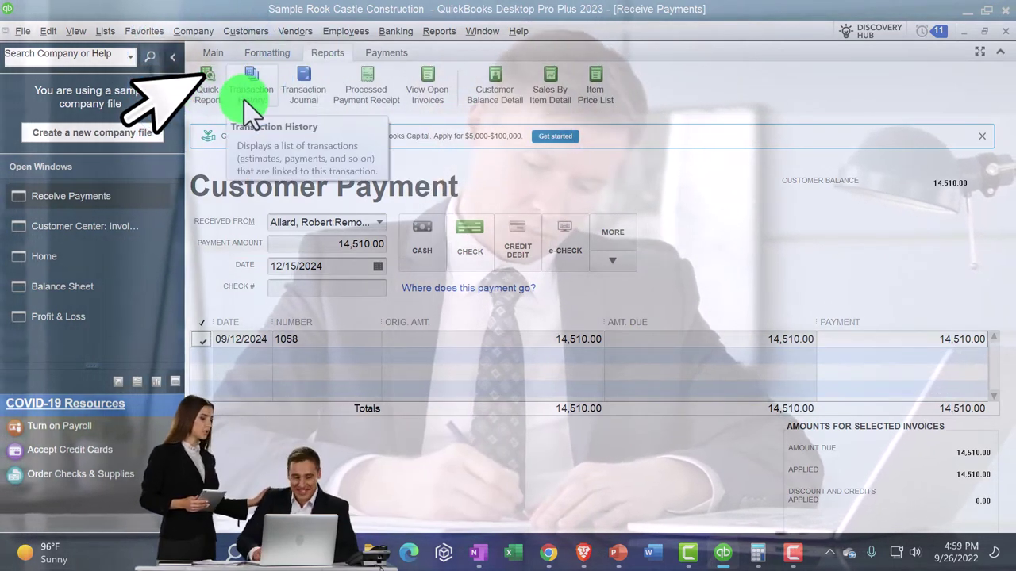
pyautogui.click(292, 99)
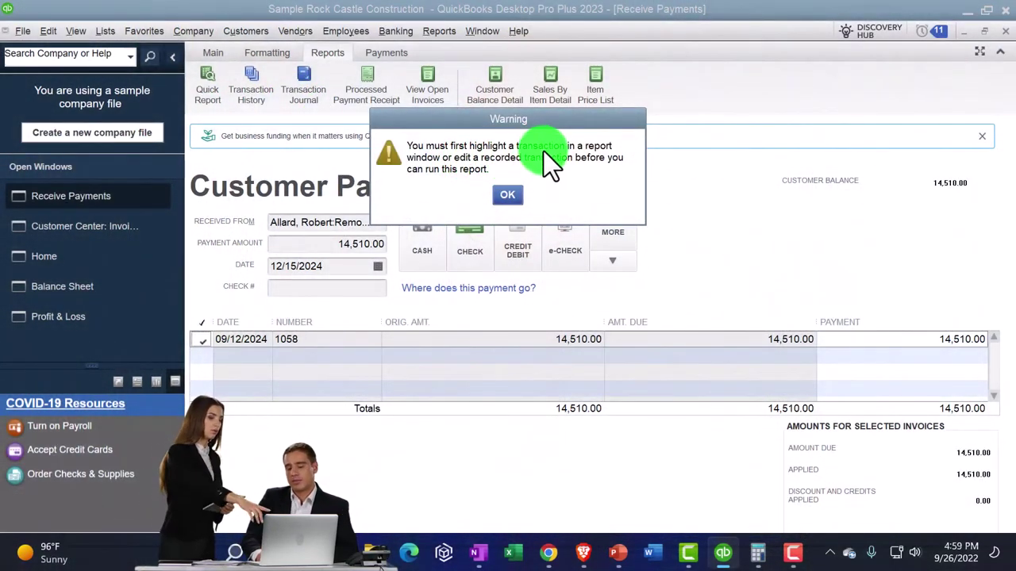
pyautogui.click(511, 195)
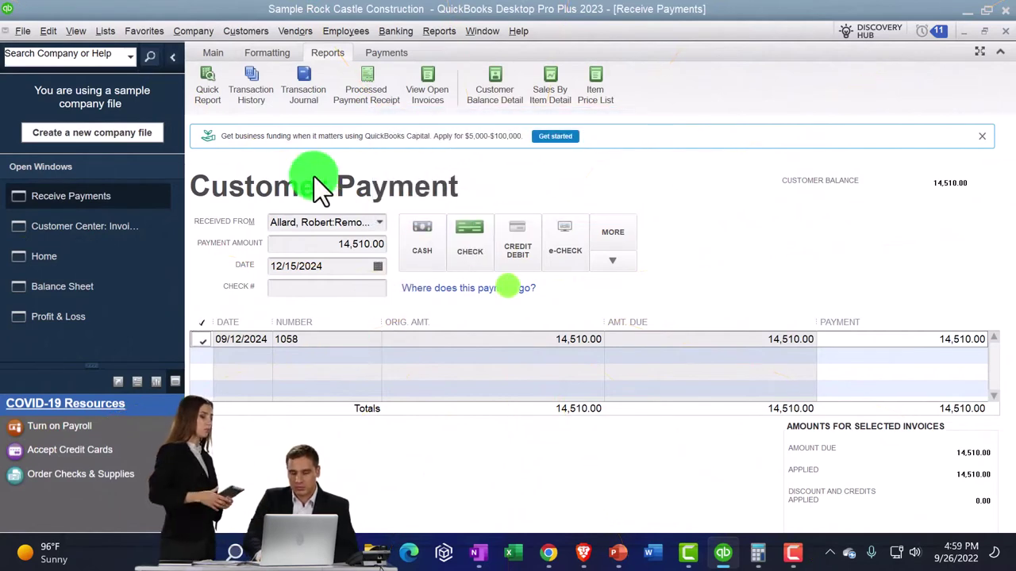
pyautogui.click(294, 100)
pyautogui.click(512, 196)
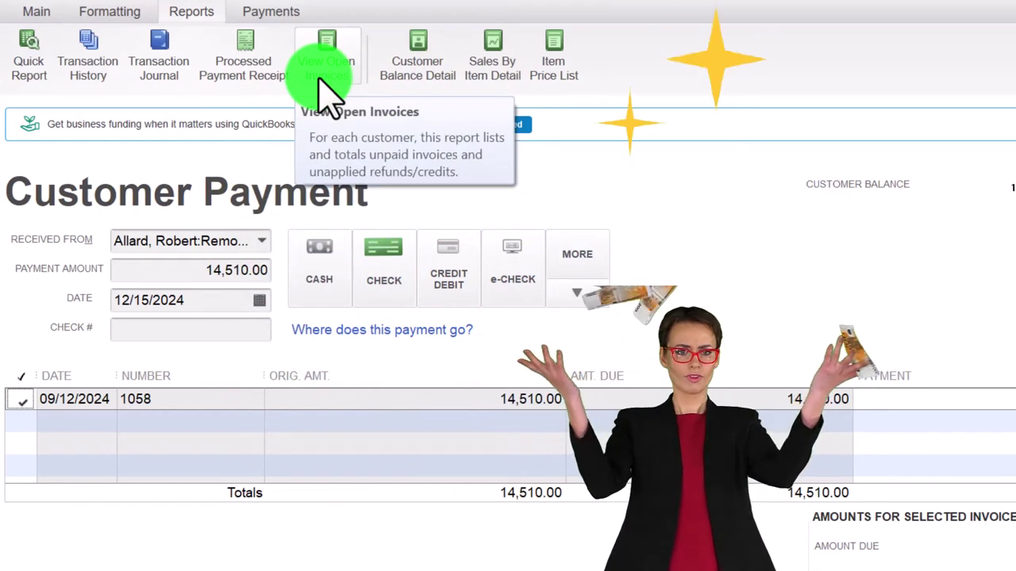
pyautogui.click(272, 12)
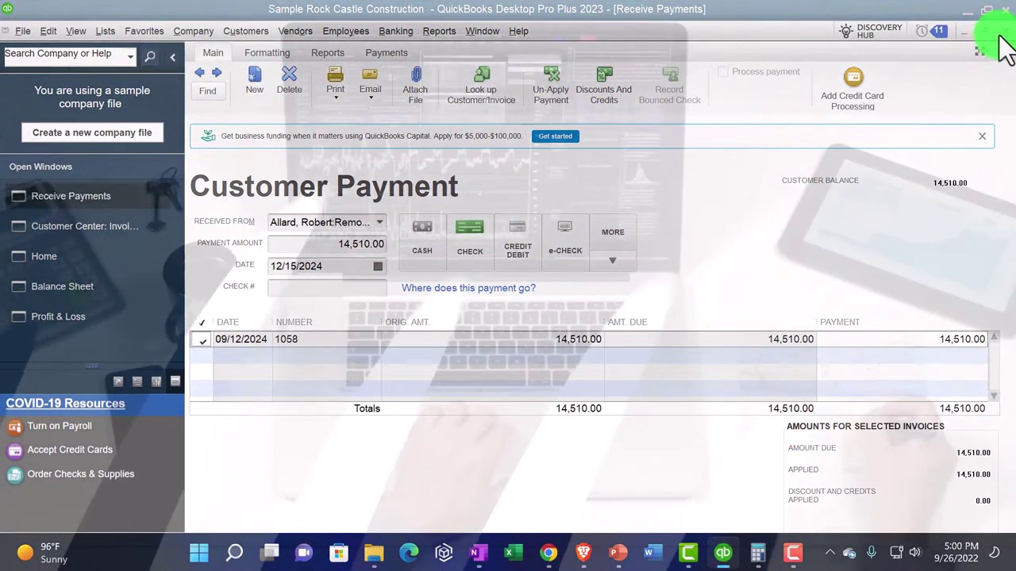
# Step: Discard the unsaved payment, close the Customer Center, and close a blank payment form from Home
pyautogui.click(1003, 32)
pyautogui.click(500, 183)
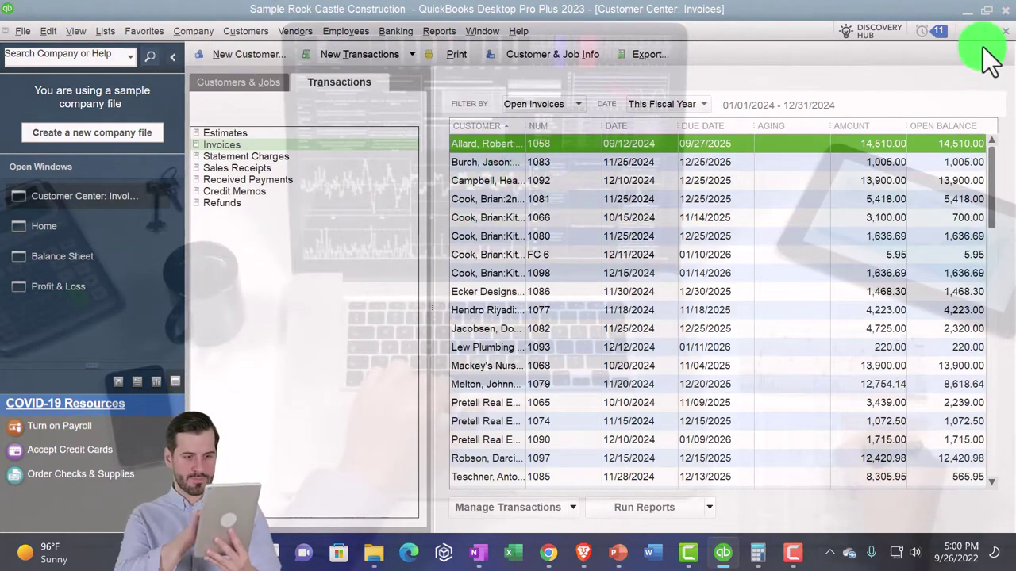
pyautogui.click(1005, 32)
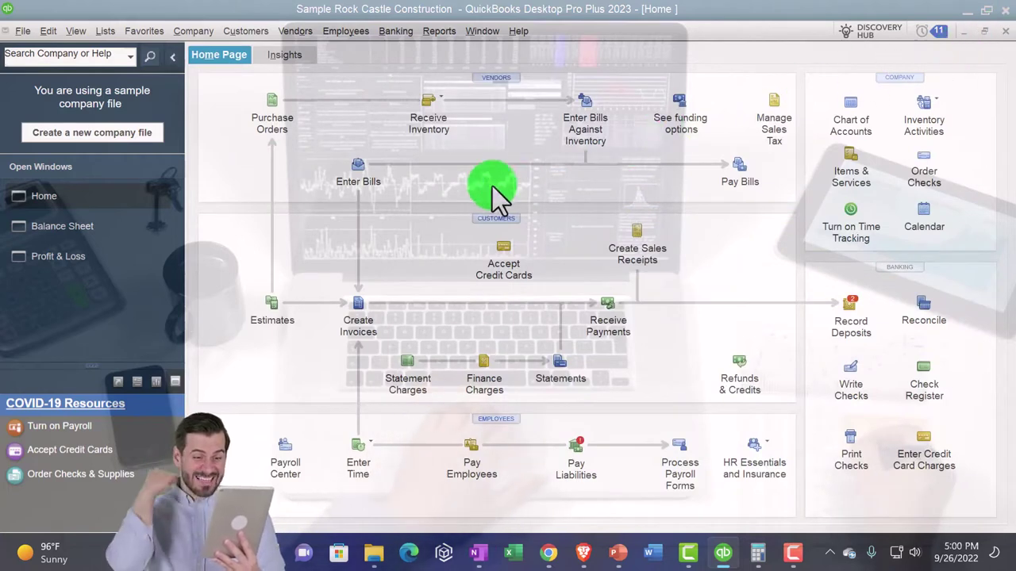
pyautogui.click(607, 318)
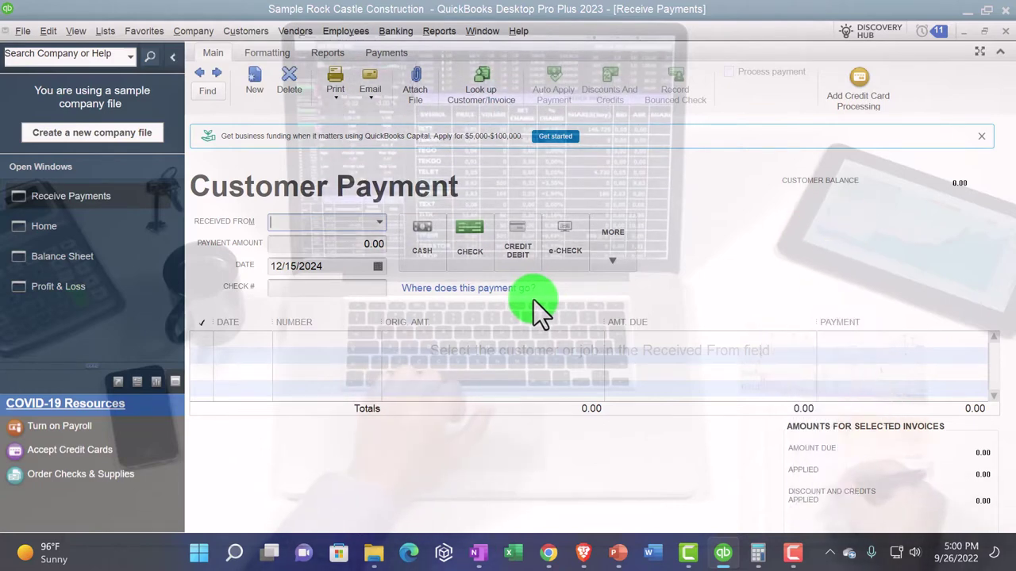
pyautogui.click(1004, 33)
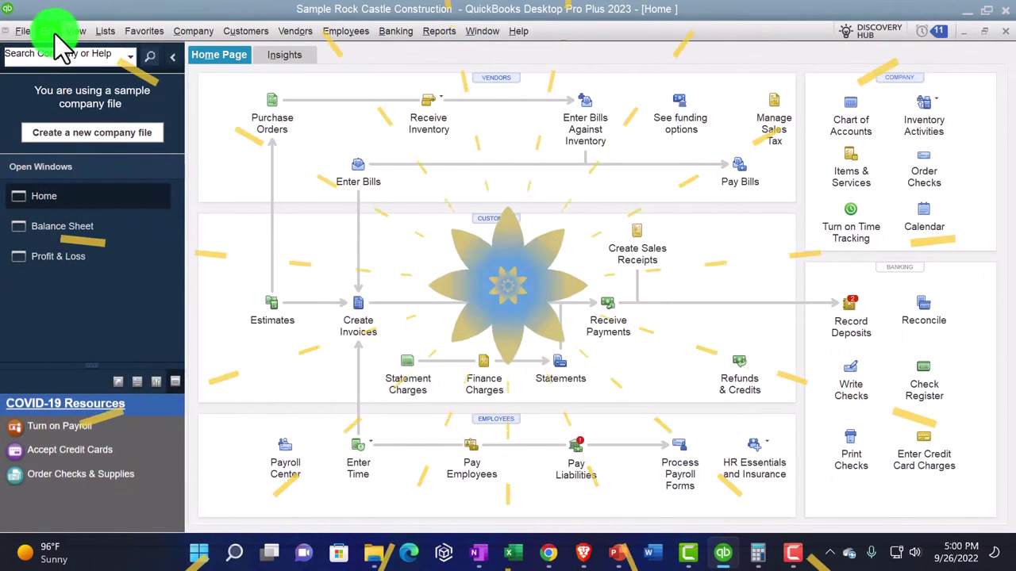
# Step: Uncheck 'Use Undeposited Funds as default deposit to account' in company Payments preferences
pyautogui.click(50, 32)
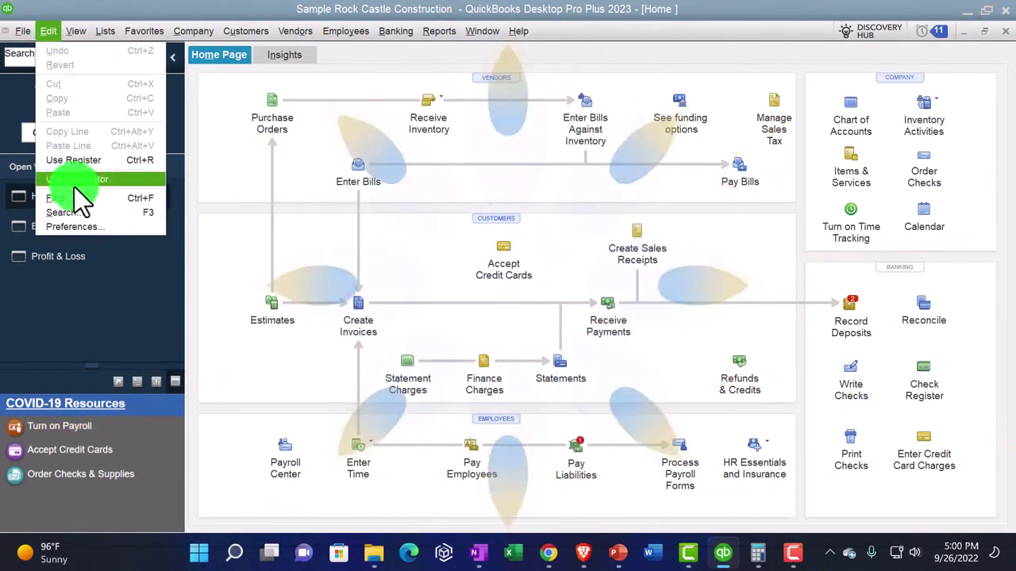
pyautogui.click(71, 227)
pyautogui.click(254, 306)
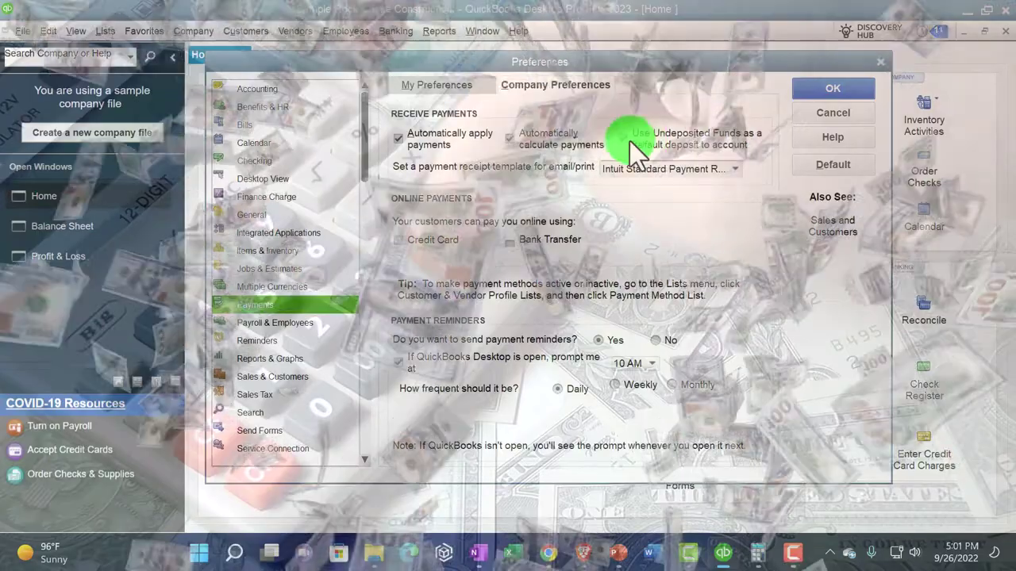
pyautogui.click(625, 140)
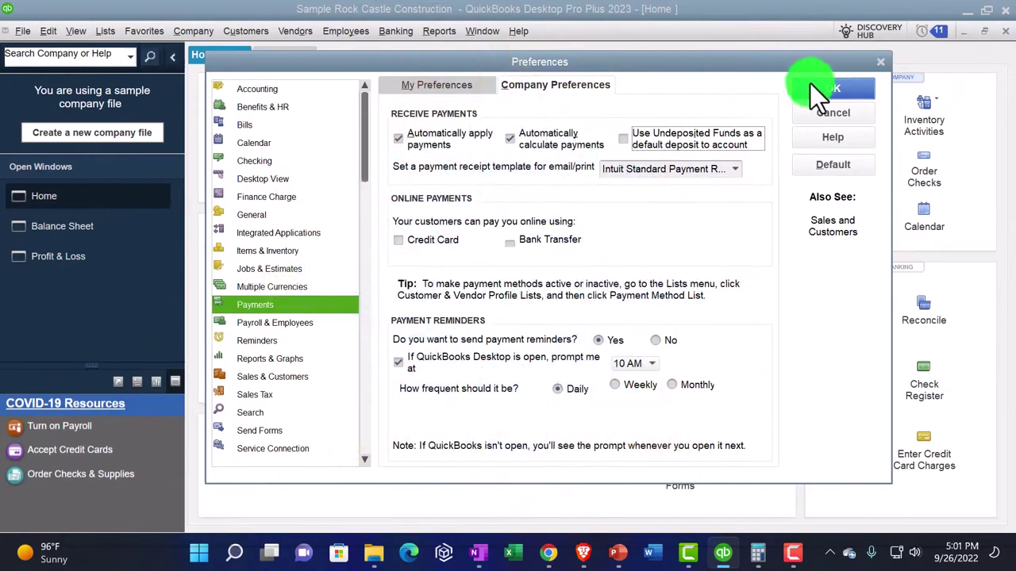
pyautogui.click(814, 82)
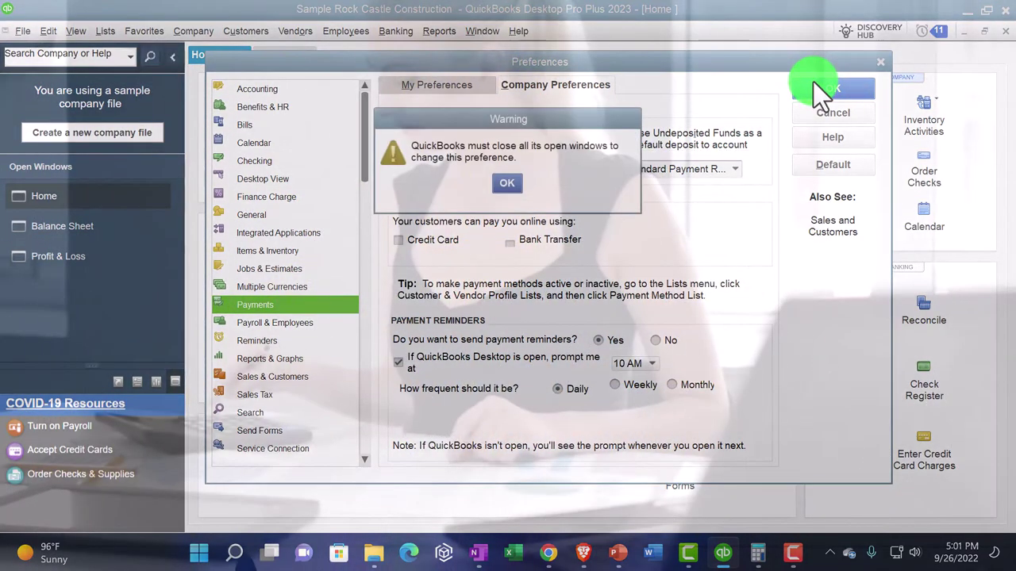
pyautogui.click(507, 182)
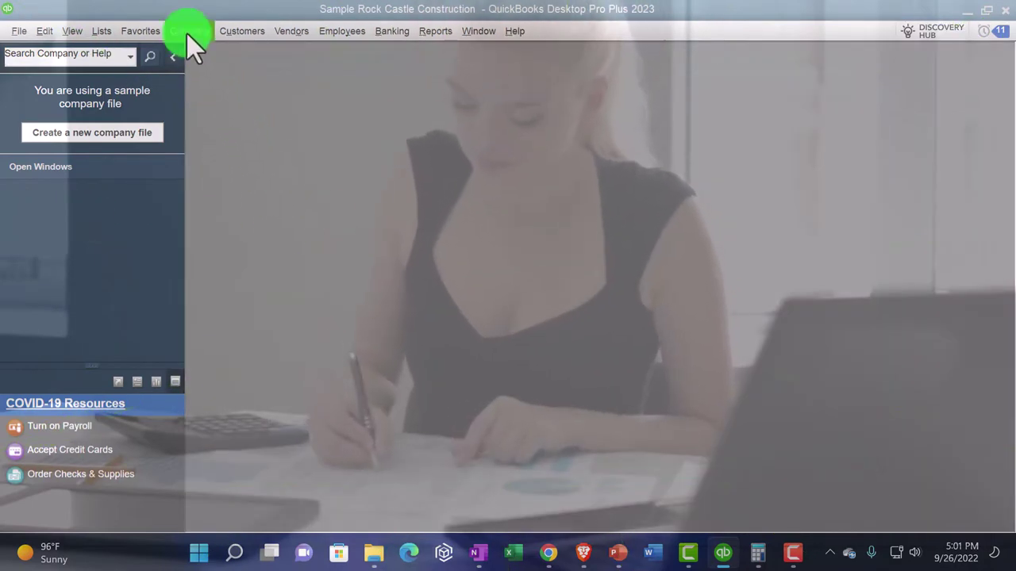
pyautogui.click(187, 34)
pyautogui.click(193, 46)
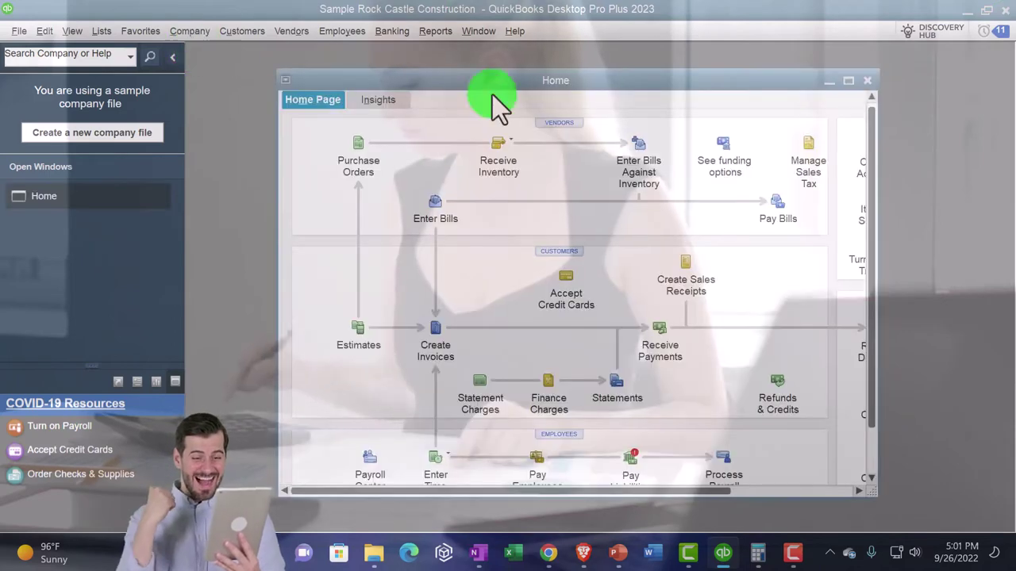
# Step: Open a new payment form, keep 10100 Checking as the Deposit To account, and close it
pyautogui.click(850, 80)
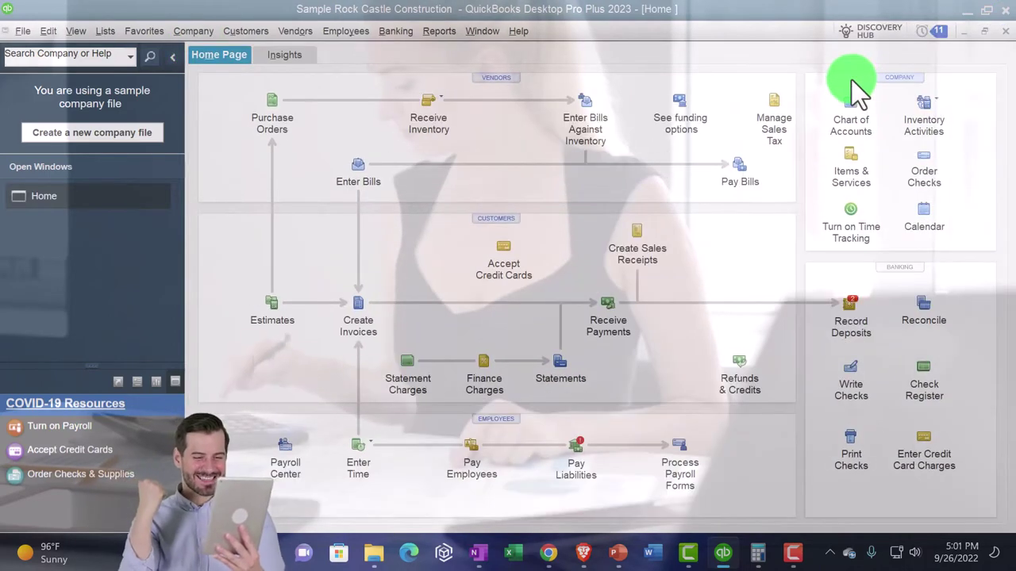
pyautogui.click(614, 314)
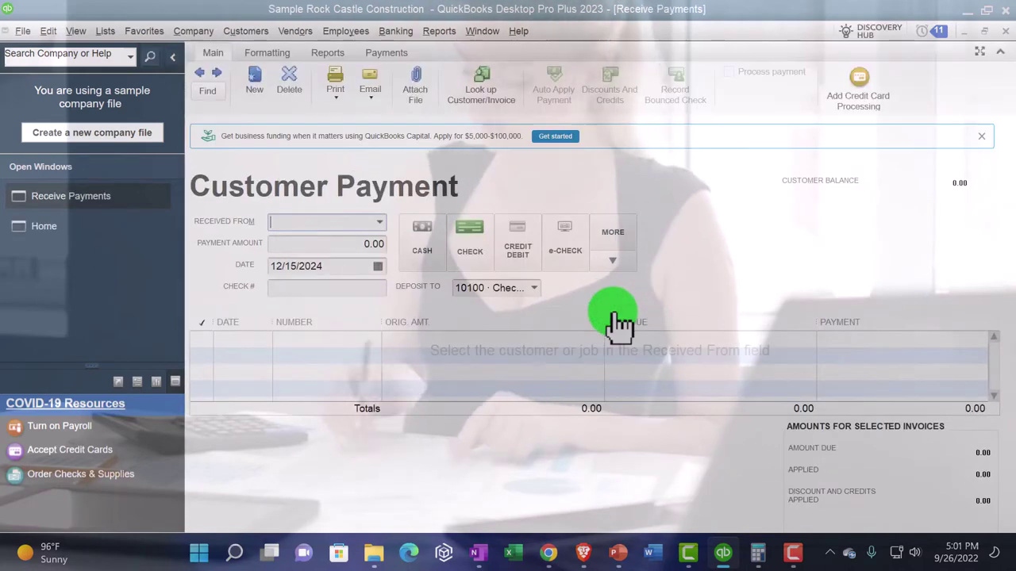
pyautogui.click(536, 289)
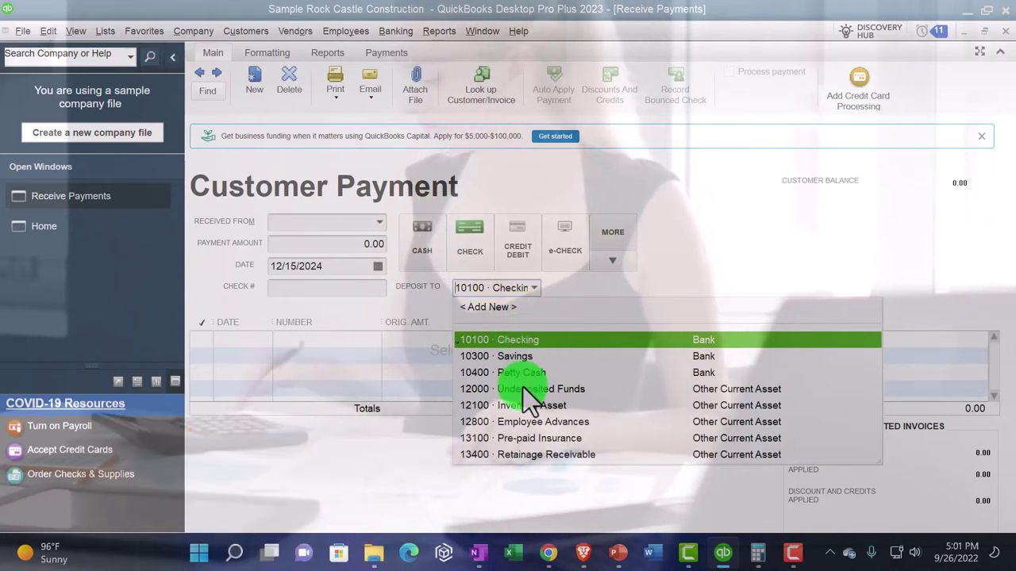
pyautogui.click(688, 233)
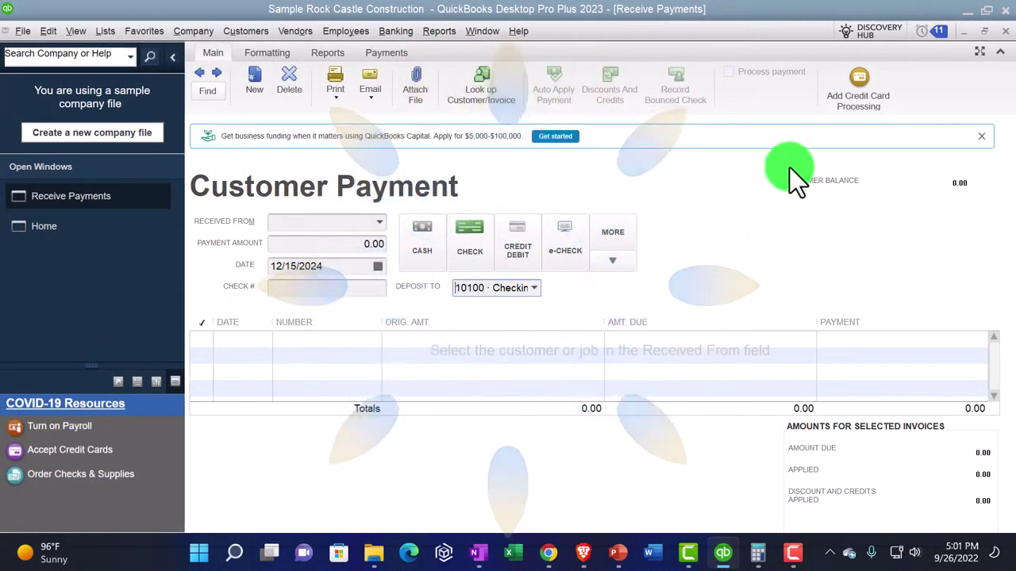
pyautogui.click(1003, 32)
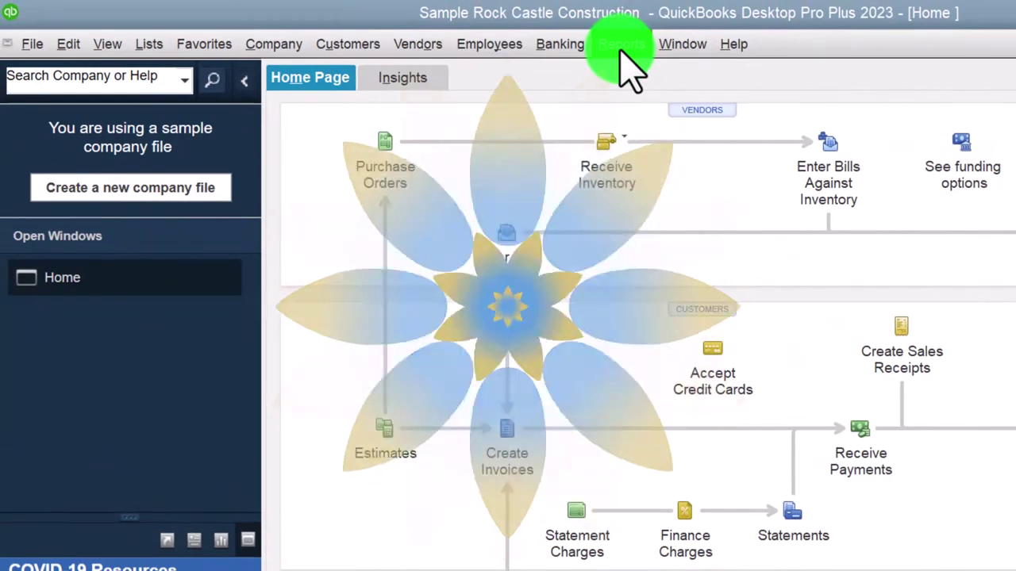
# Step: Run the standard Profit & Loss report for the full 2024 date range
pyautogui.click(621, 45)
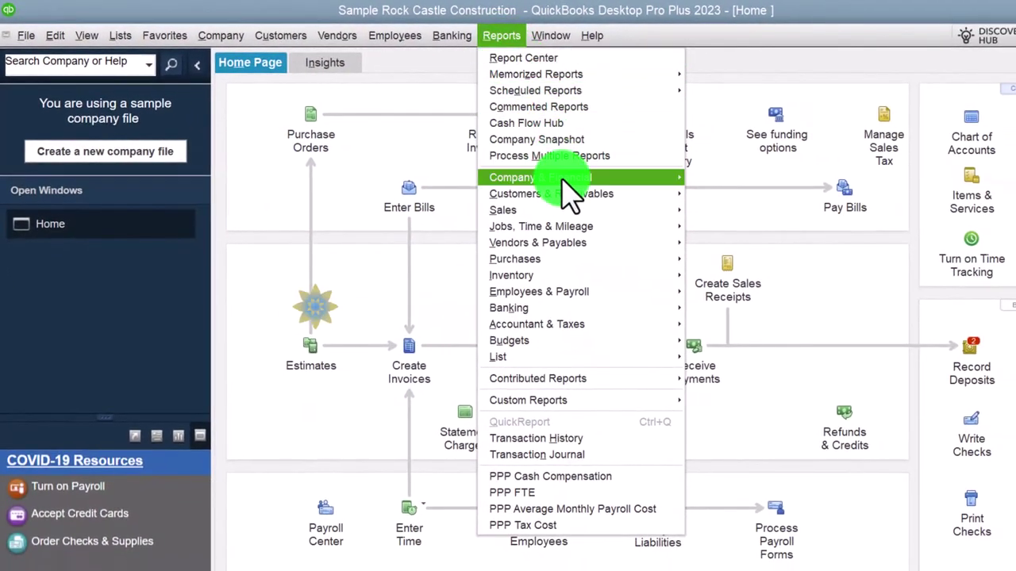
pyautogui.moveTo(564, 179)
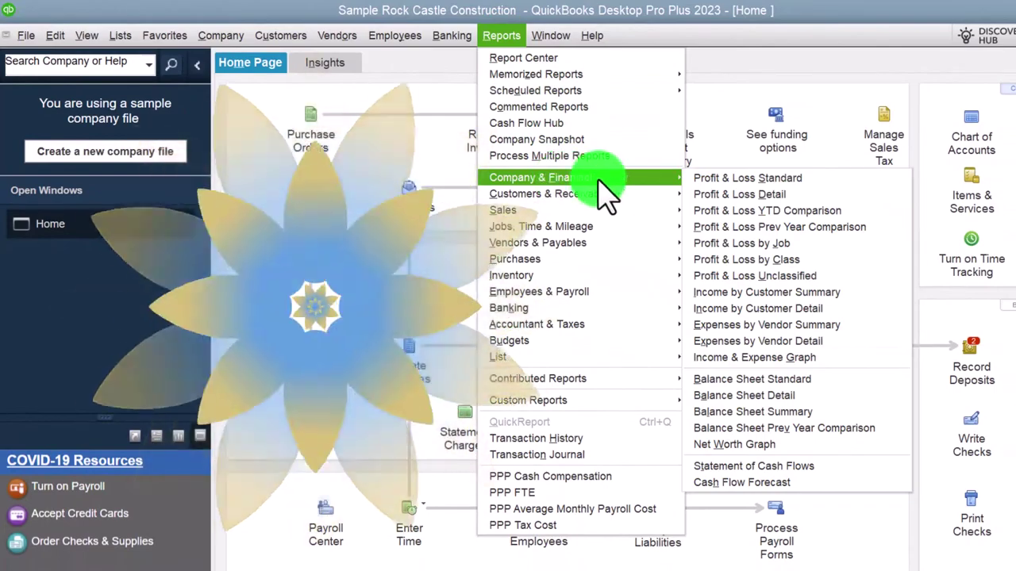
pyautogui.click(714, 180)
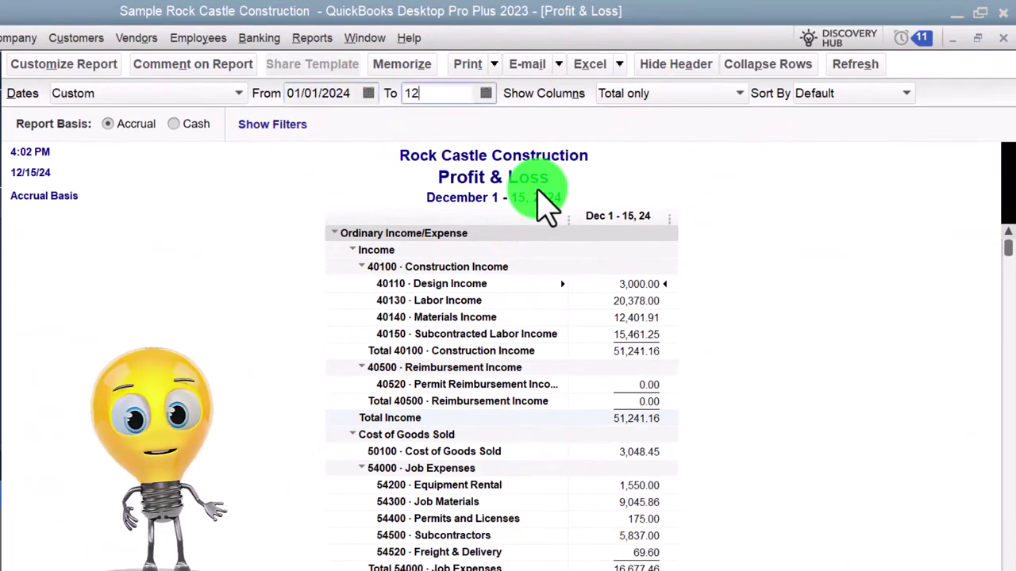
pyautogui.press('Tab')
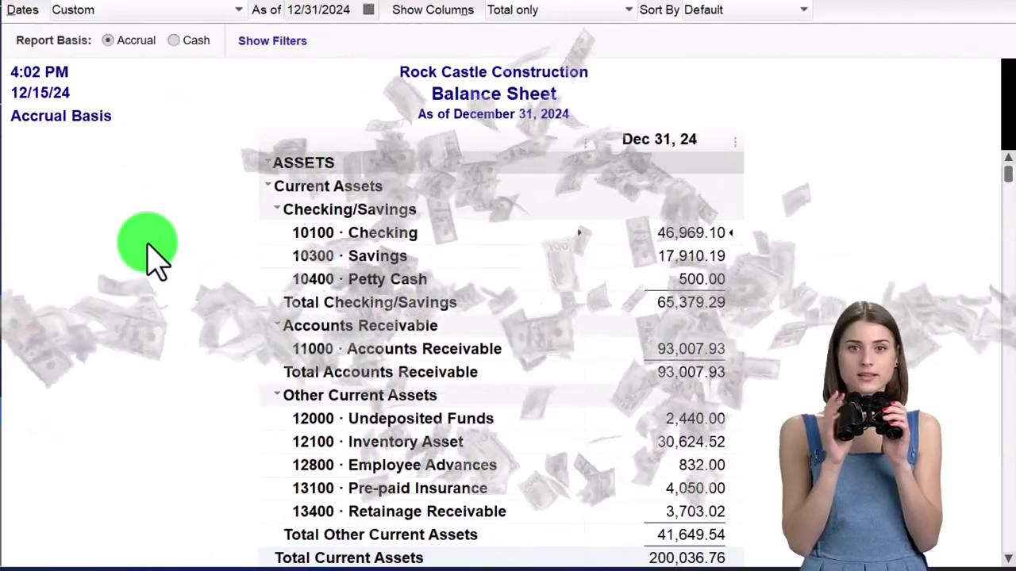
# Step: QuickZoom Accounts Receivable on the balance sheet, listing transactions from 01/01/2024
pyautogui.scroll(-1, 147, 256)
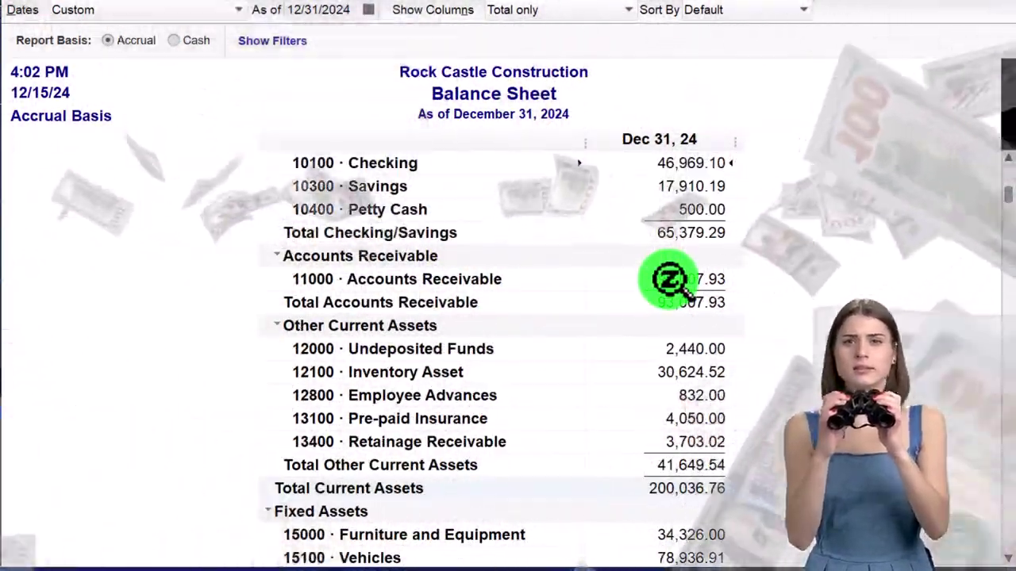
pyautogui.doubleClick(670, 279)
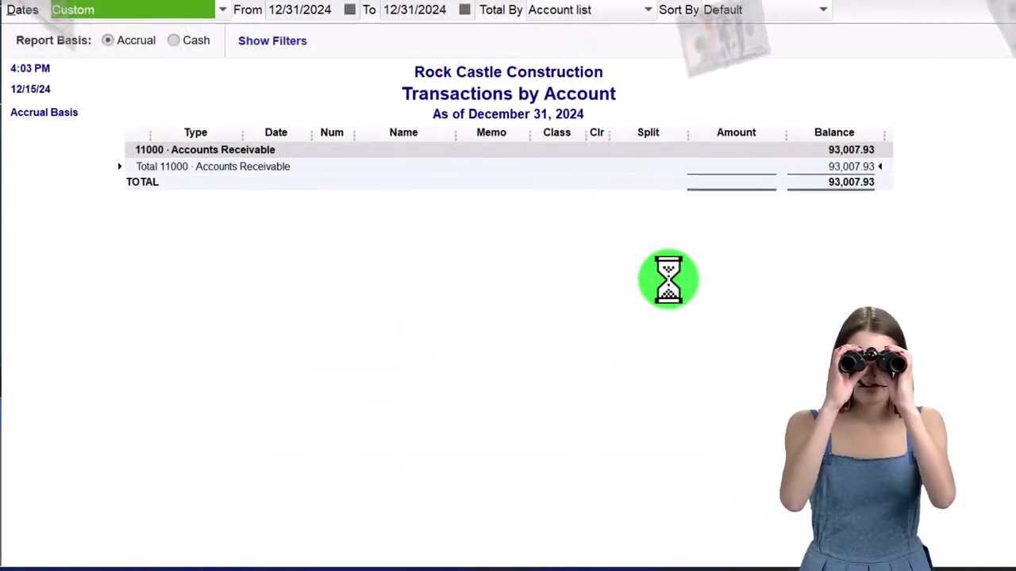
pyautogui.write('010')
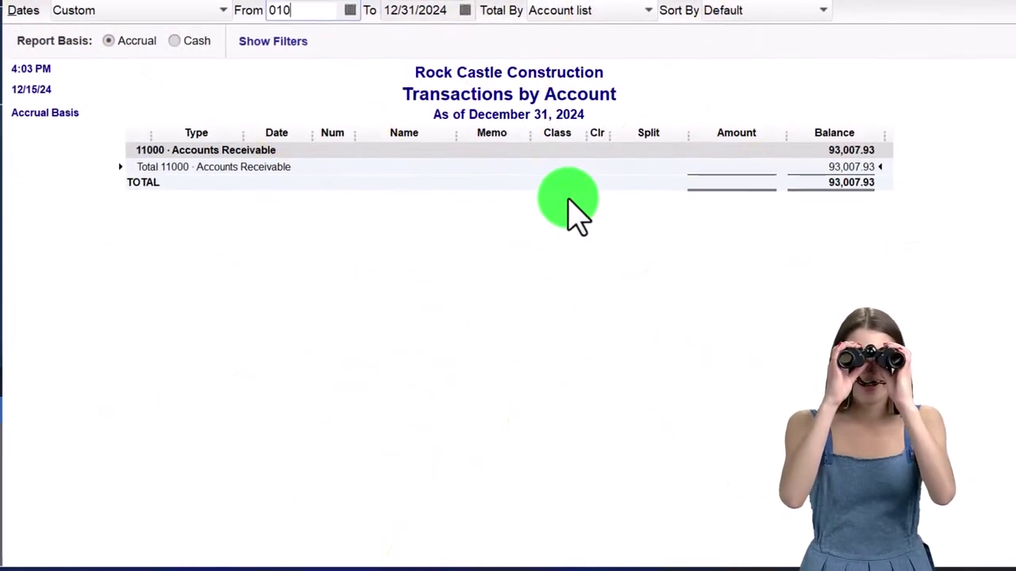
pyautogui.write('124')
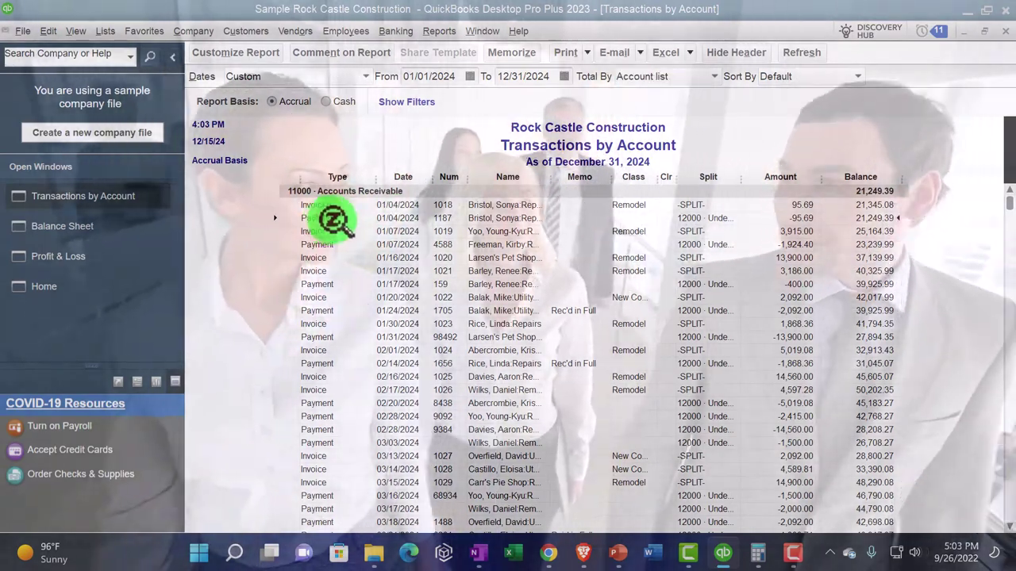
pyautogui.click(303, 215)
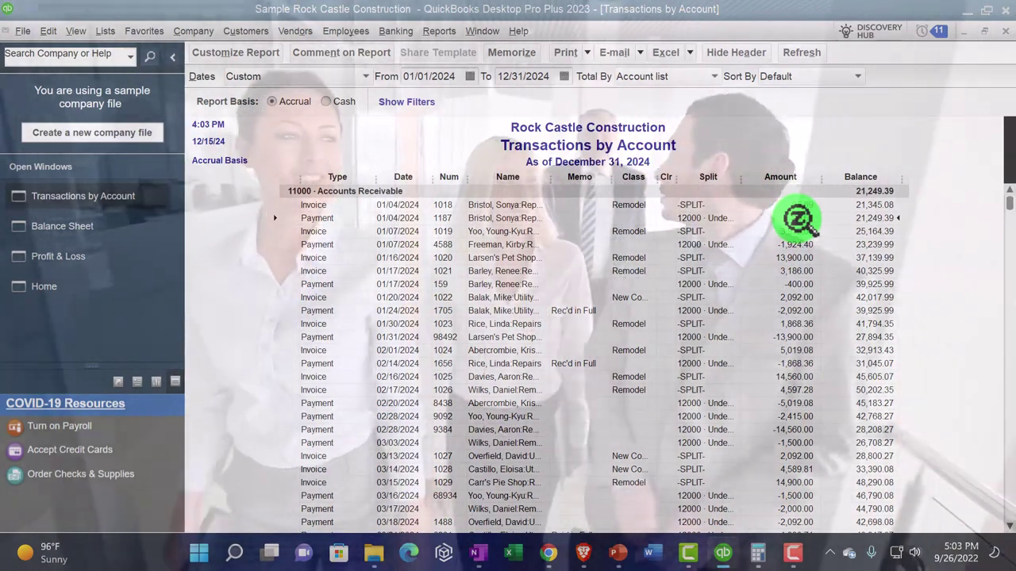
pyautogui.doubleClick(798, 220)
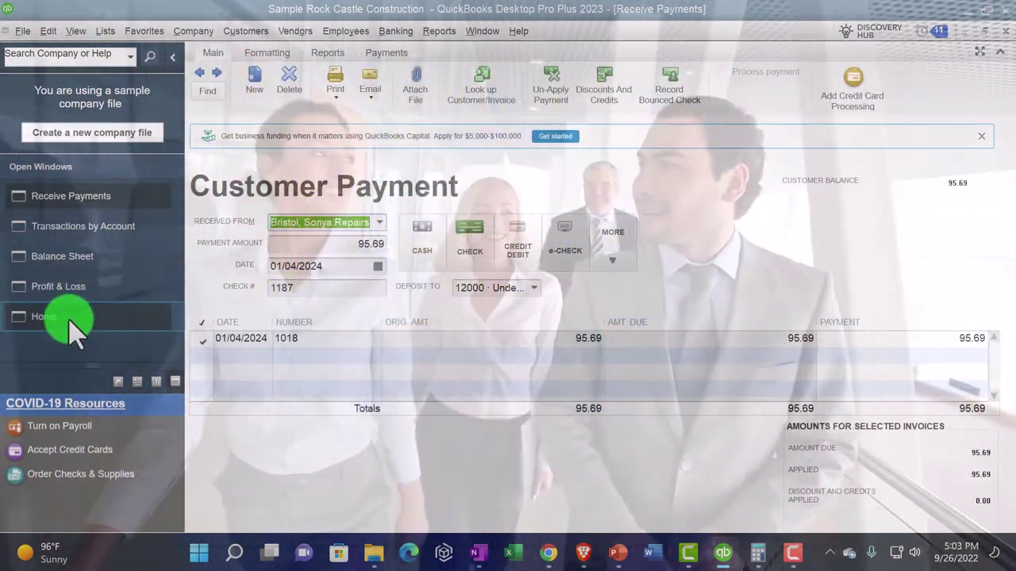
pyautogui.click(70, 320)
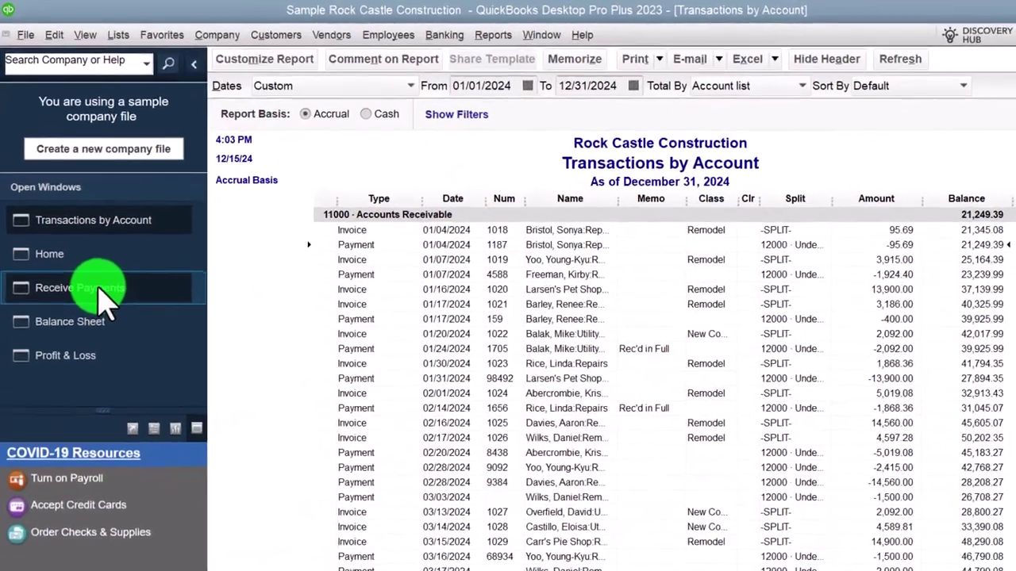
pyautogui.click(87, 258)
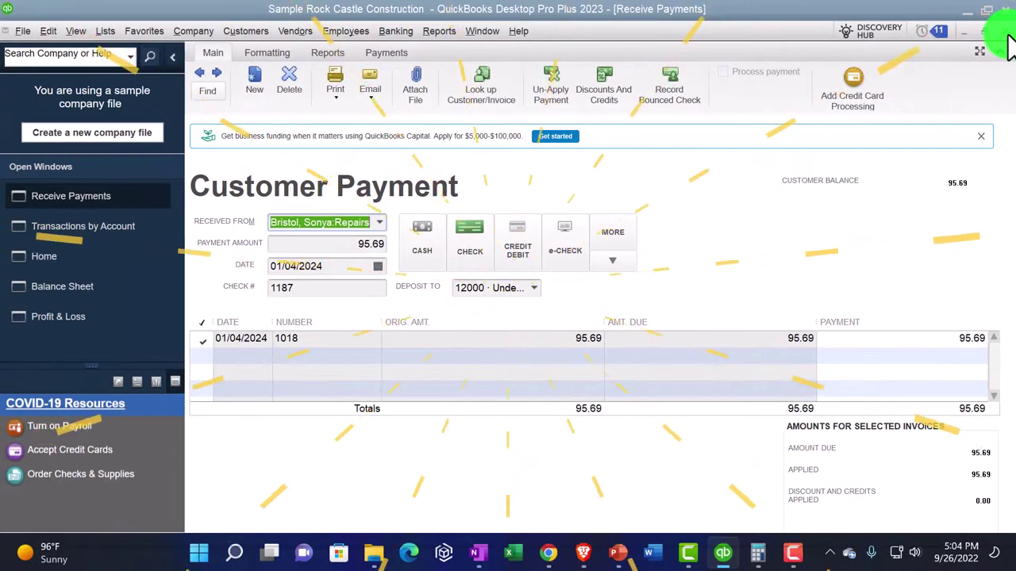
pyautogui.click(1006, 35)
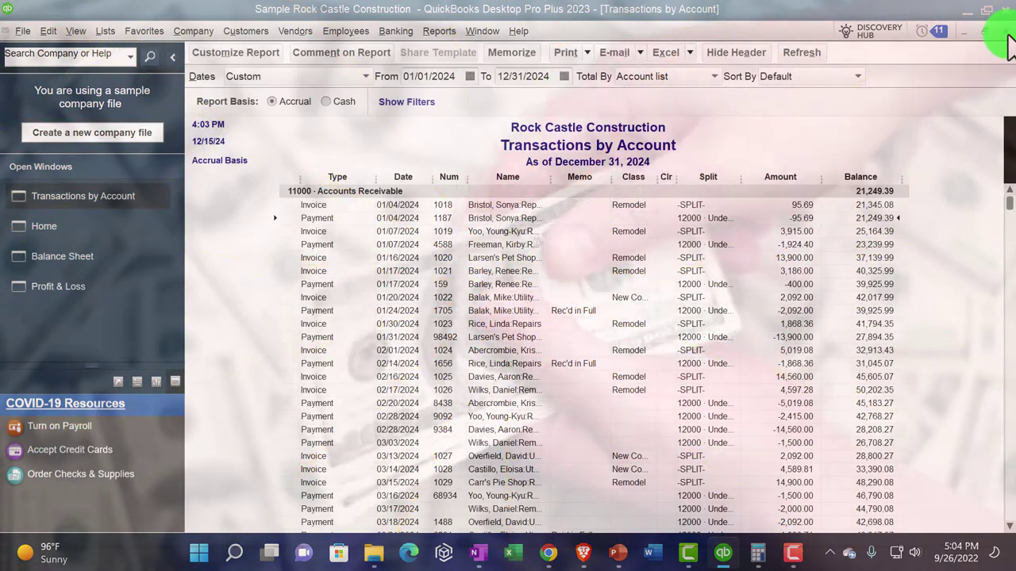
# Step: Close the Accounts Receivable report and return to the Balance Sheet
pyautogui.click(1006, 35)
pyautogui.click(91, 228)
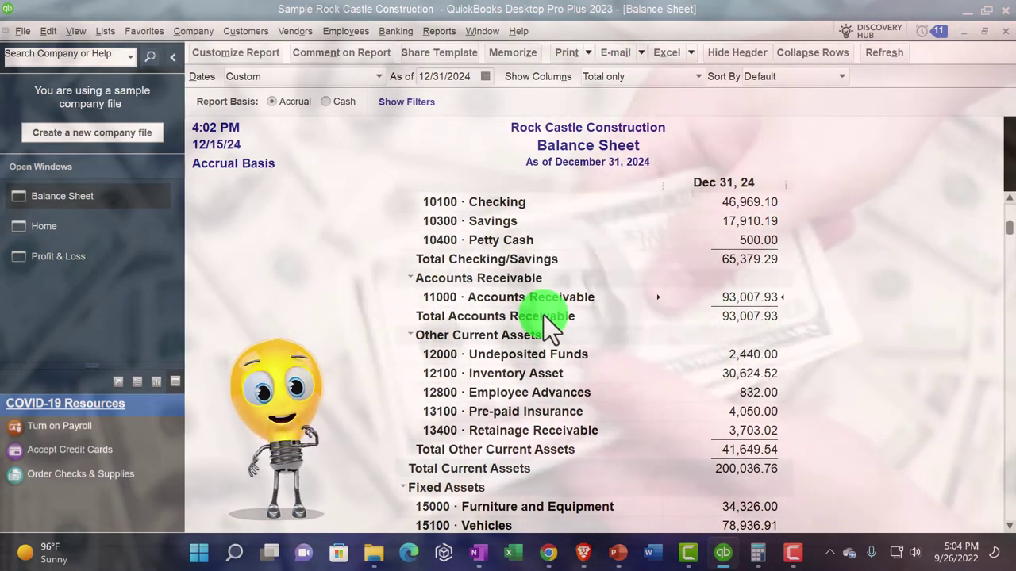
pyautogui.scroll(1, 544, 315)
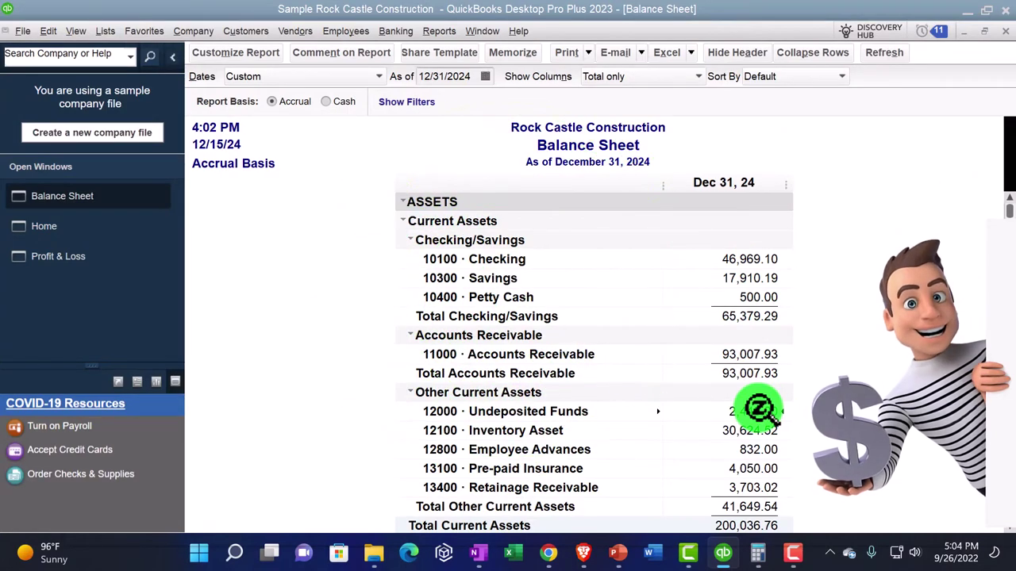
pyautogui.scroll(-2, 758, 409)
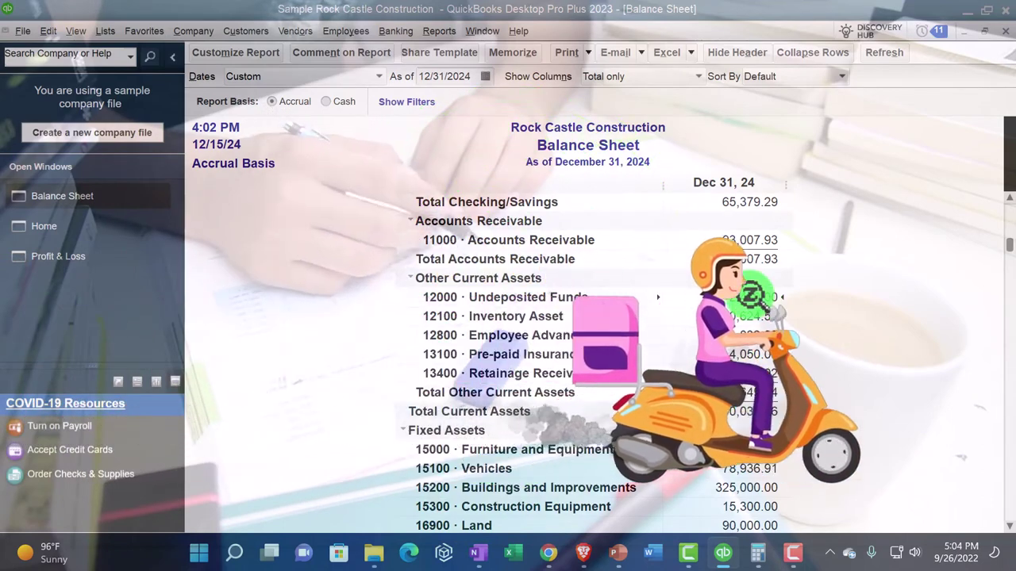
# Step: List Undeposited Funds transactions from 01/01/2024, then close the payment and report windows
pyautogui.doubleClick(752, 297)
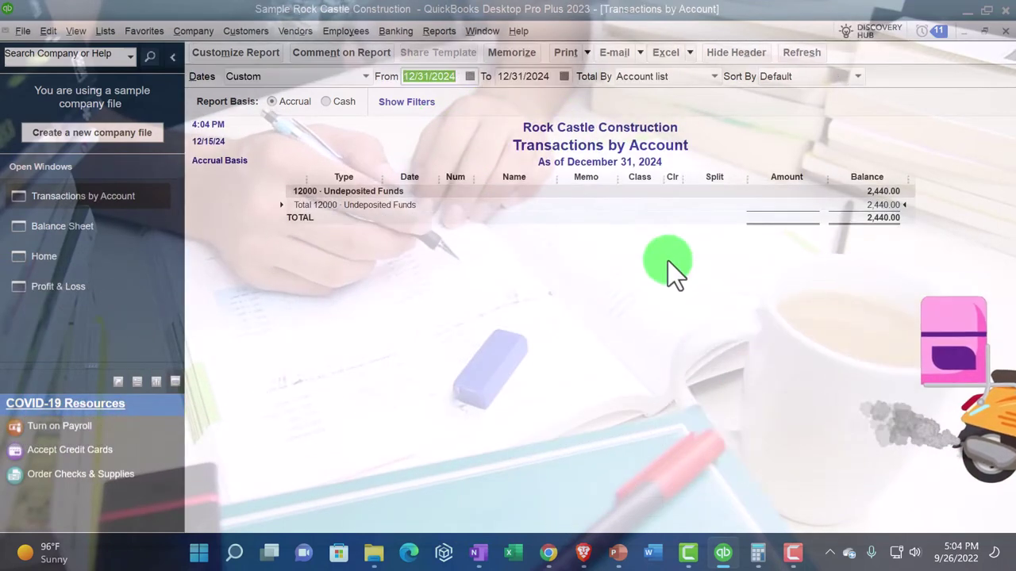
pyautogui.write('01012')
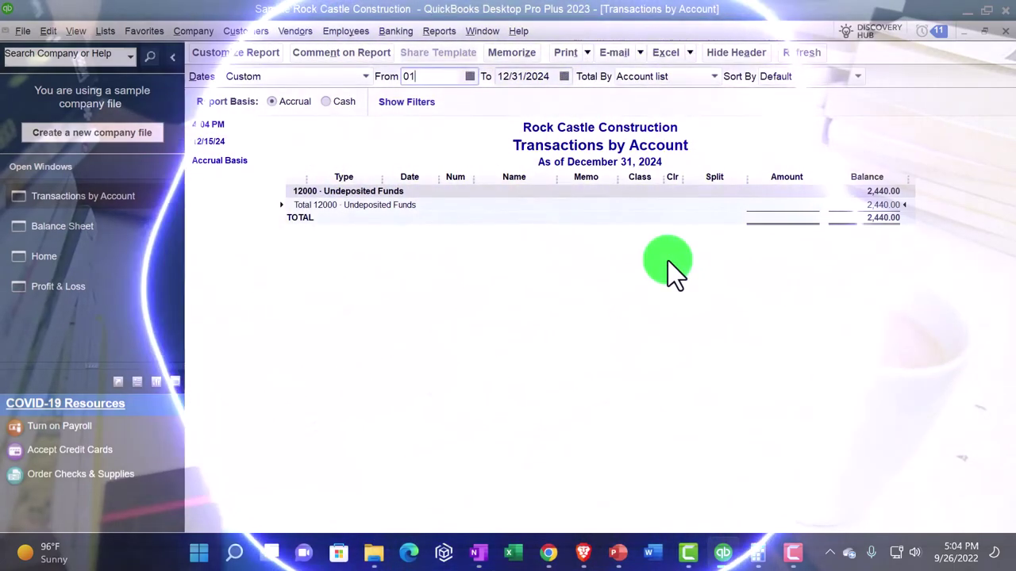
pyautogui.press('Tab')
pyautogui.press('Tab')
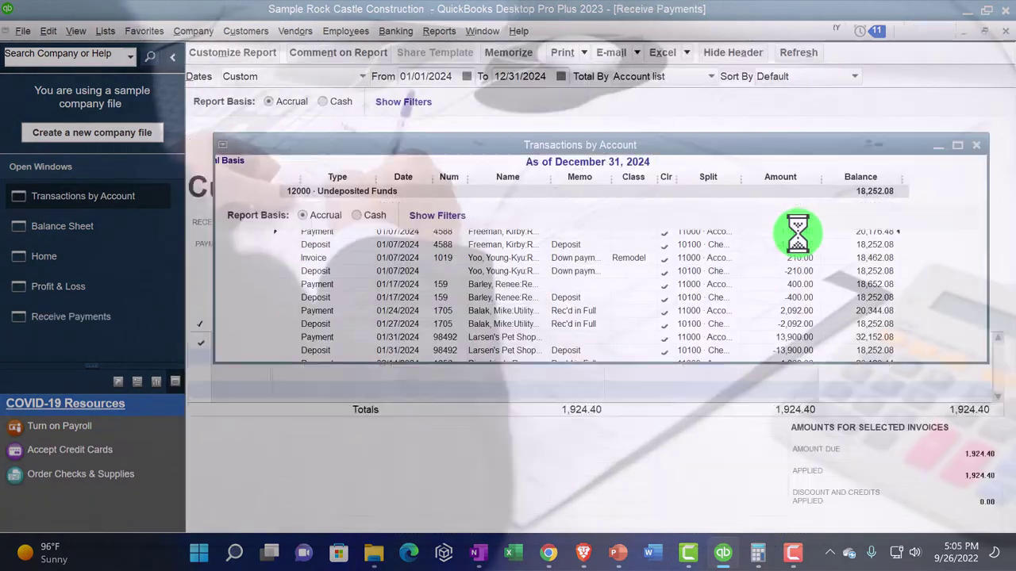
pyautogui.click(1003, 33)
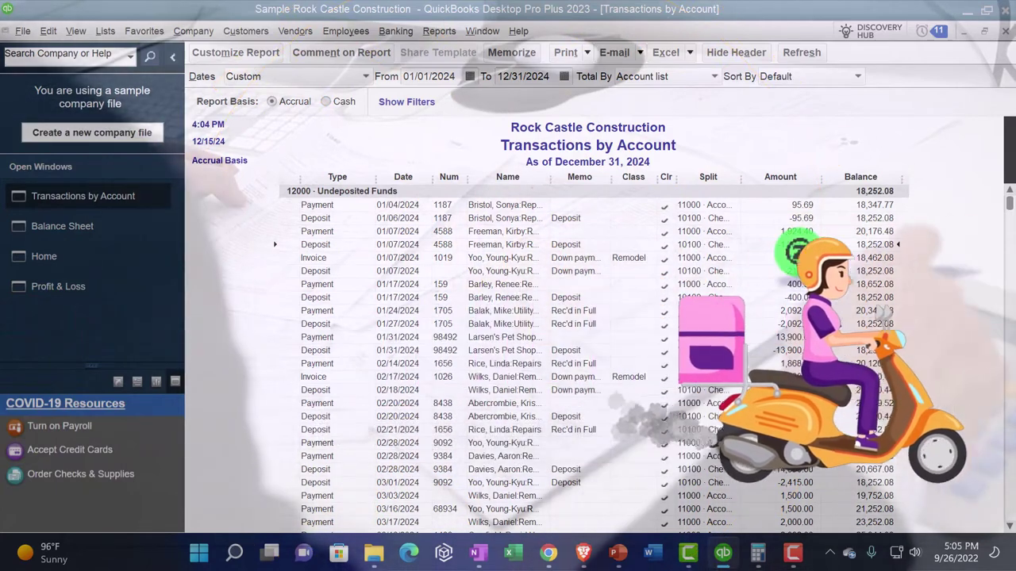
pyautogui.click(1005, 32)
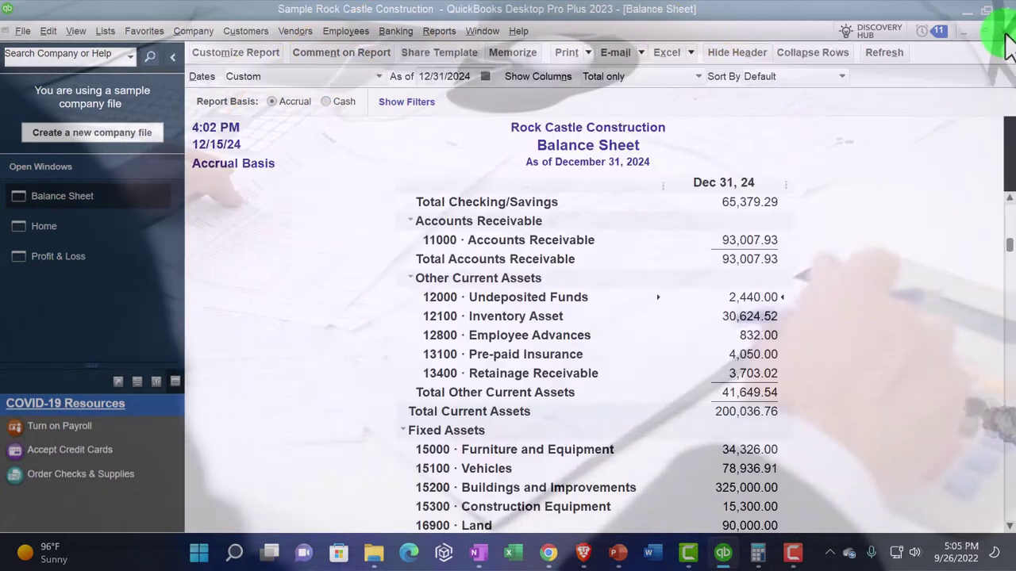
pyautogui.scroll(1, 848, 386)
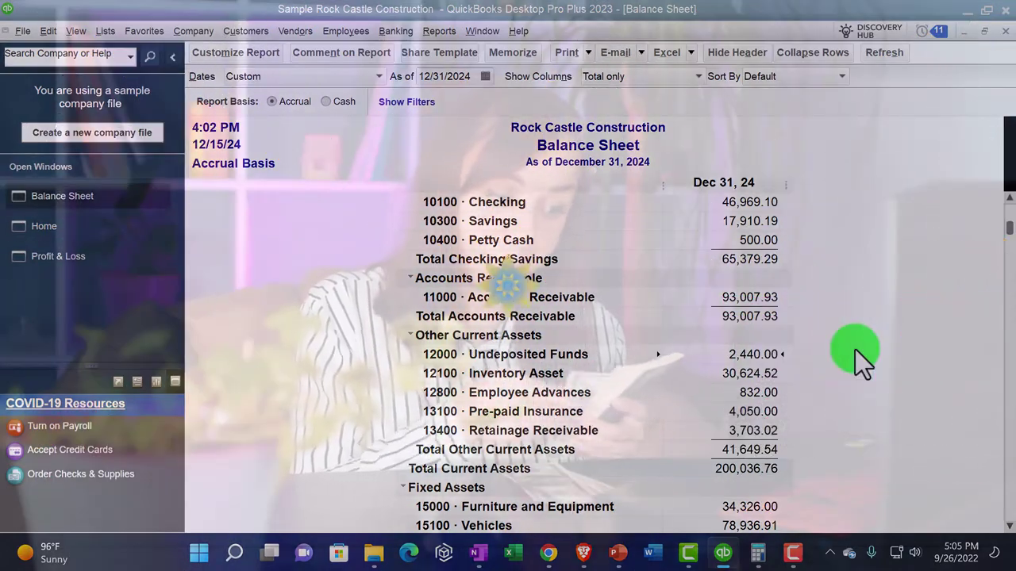
pyautogui.scroll(1, 855, 349)
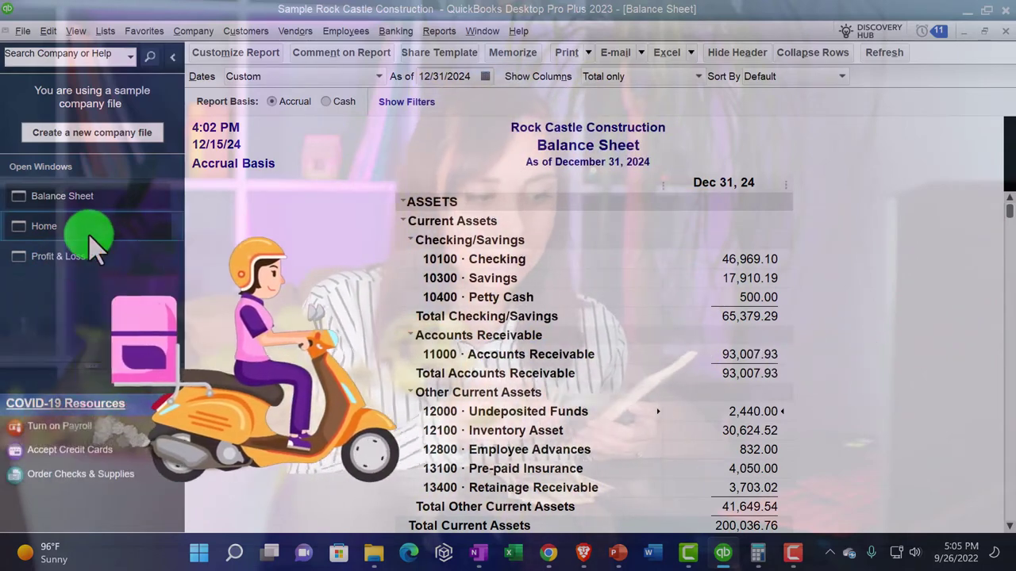
pyautogui.click(89, 237)
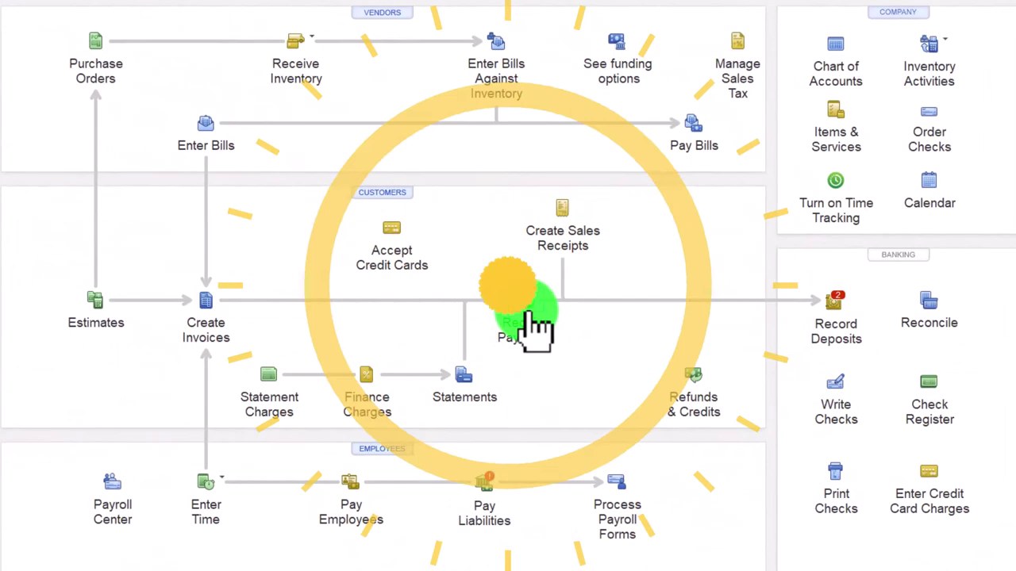
pyautogui.click(536, 325)
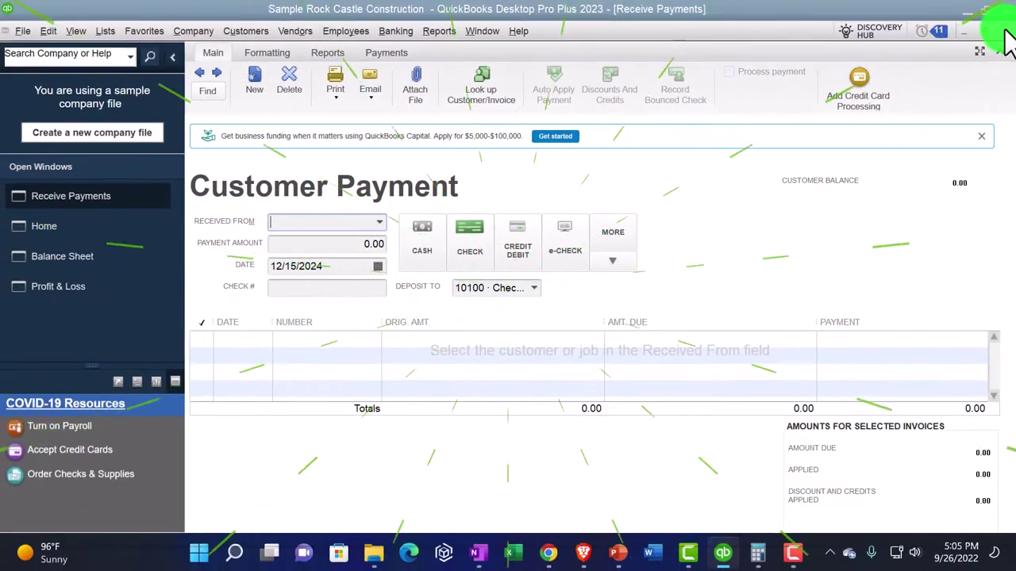
pyautogui.click(1005, 31)
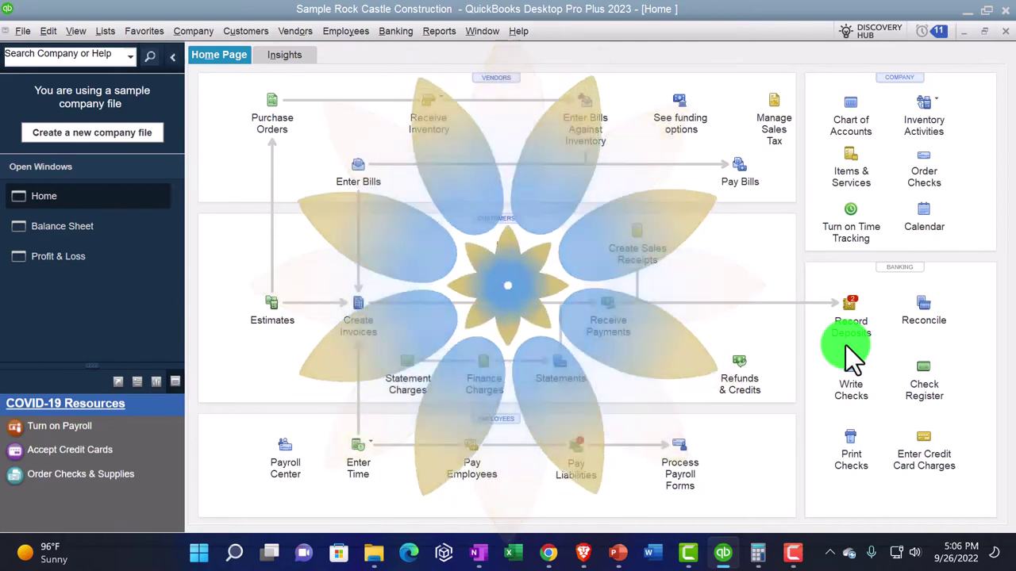
pyautogui.click(860, 323)
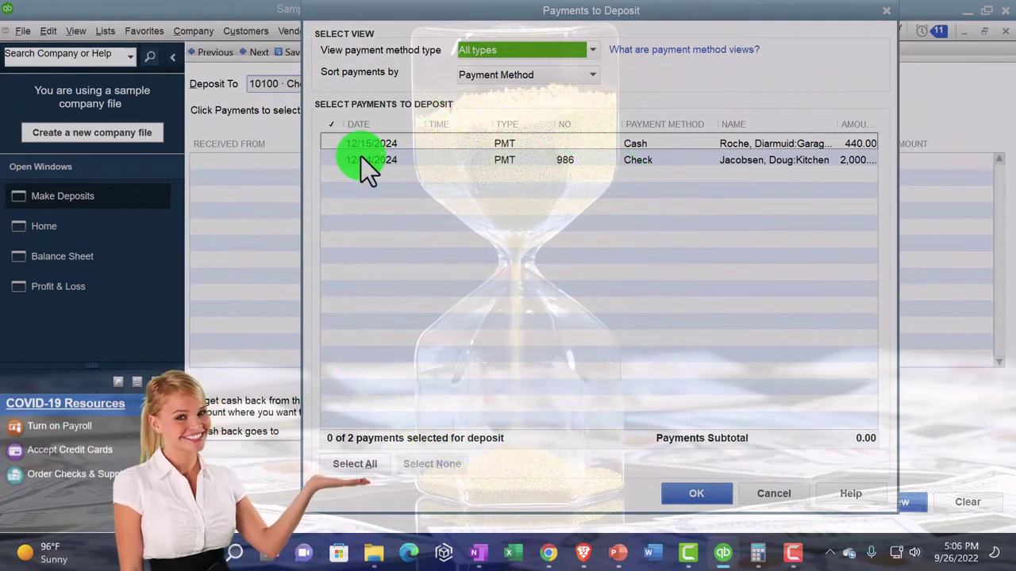
pyautogui.click(883, 12)
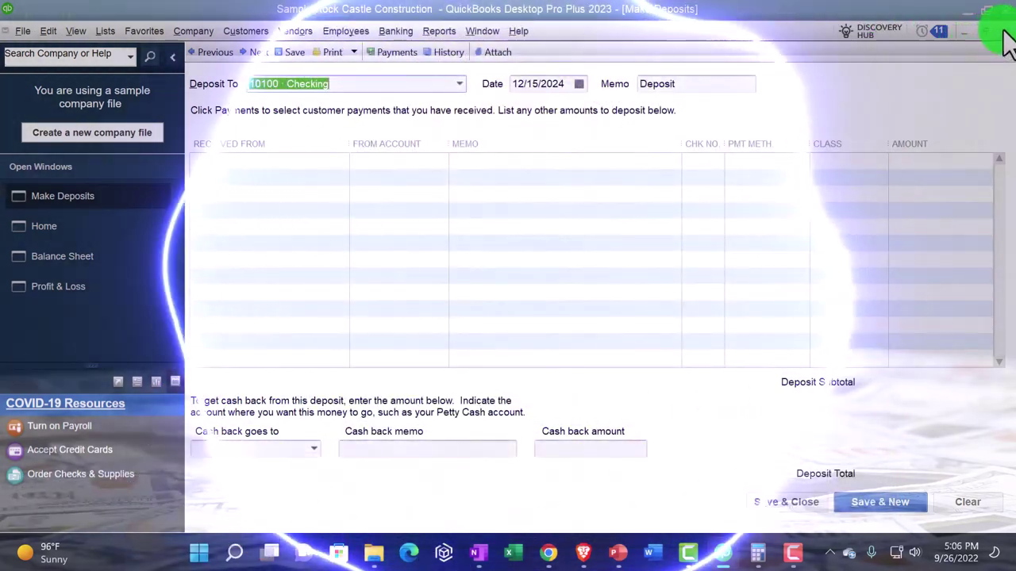
pyautogui.click(1004, 36)
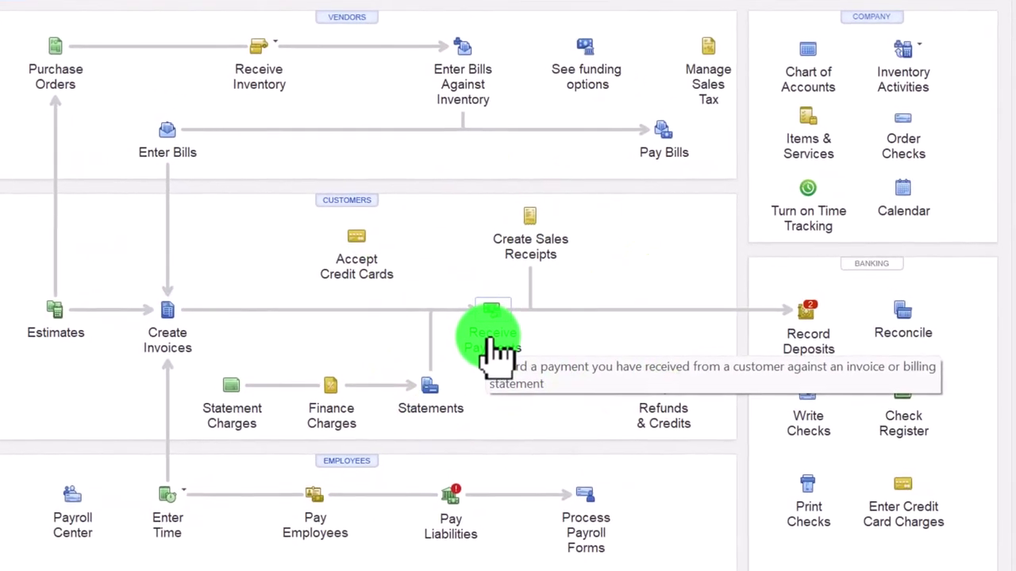
pyautogui.click(492, 349)
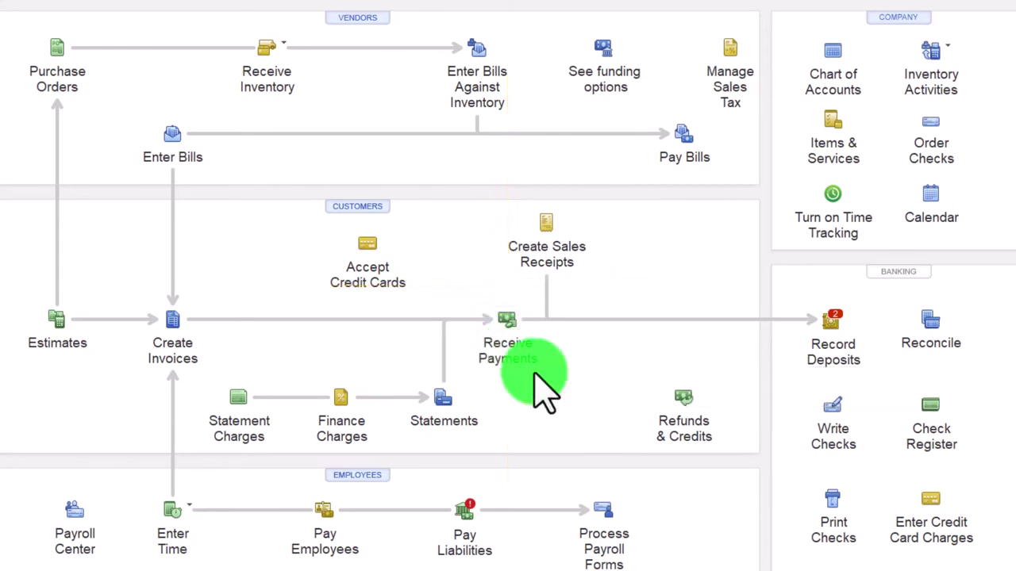
pyautogui.click(817, 353)
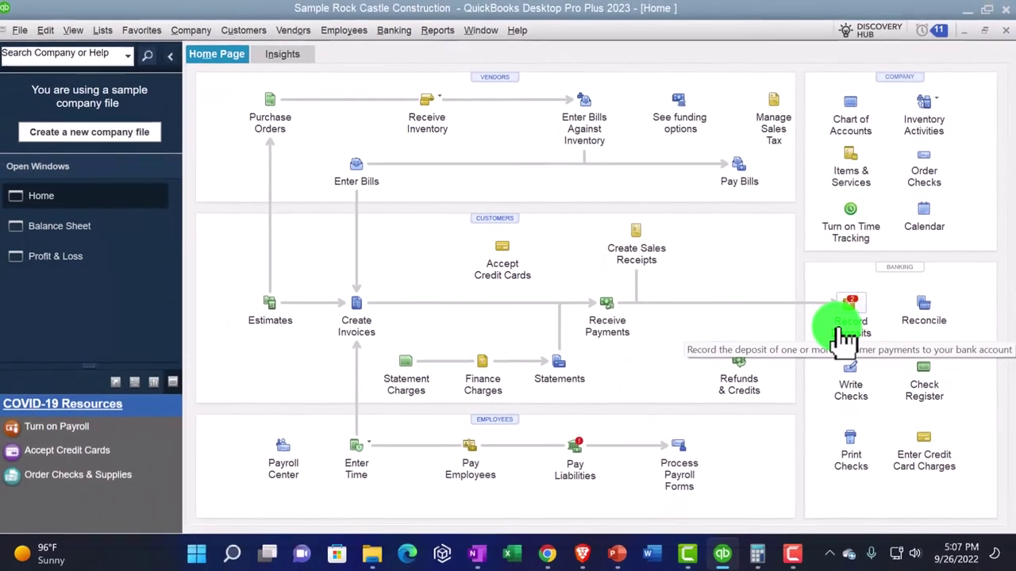
pyautogui.click(819, 361)
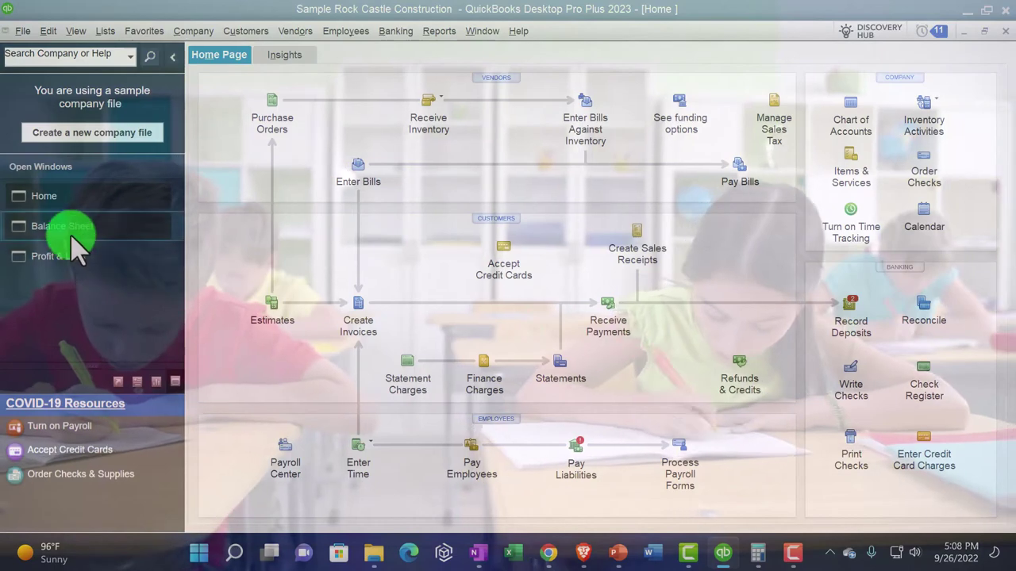
# Step: Return to the December 31, 2024 Balance Sheet showing Accounts Receivable at 93,007.93
pyautogui.click(71, 235)
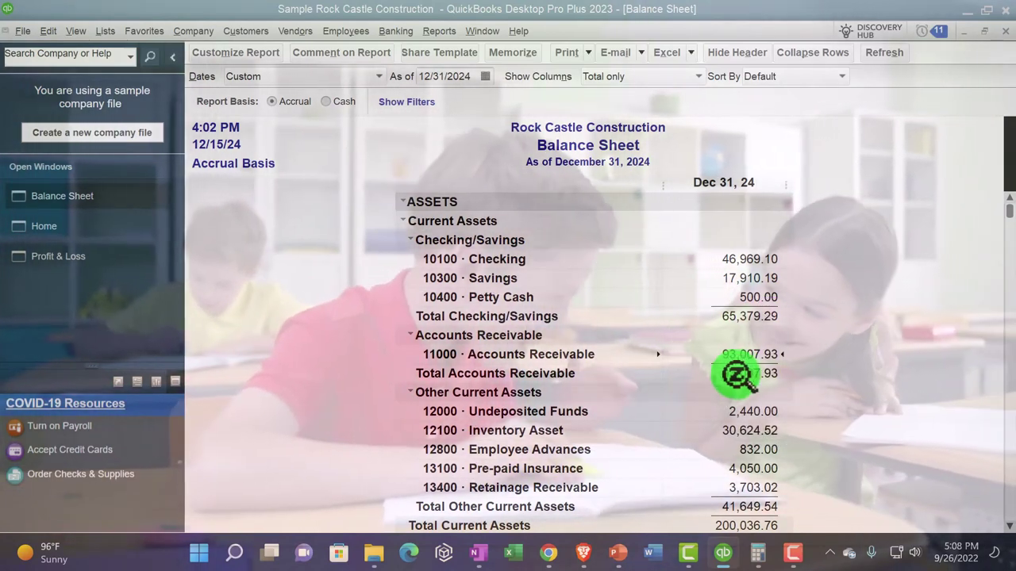
pyautogui.click(246, 32)
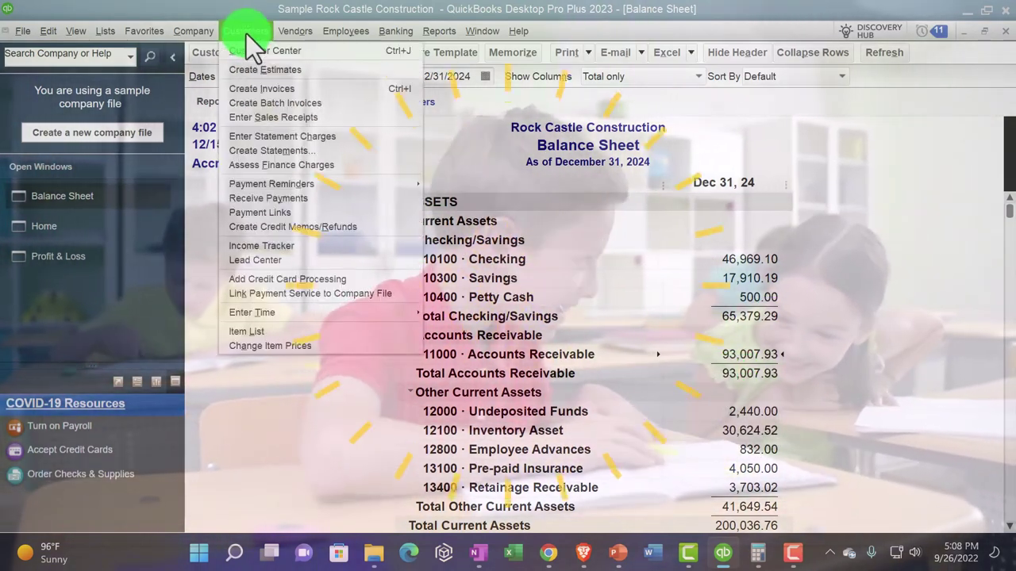
# Step: Open the Customer Center and select the customer with the 14,510.00 balance
pyautogui.click(250, 50)
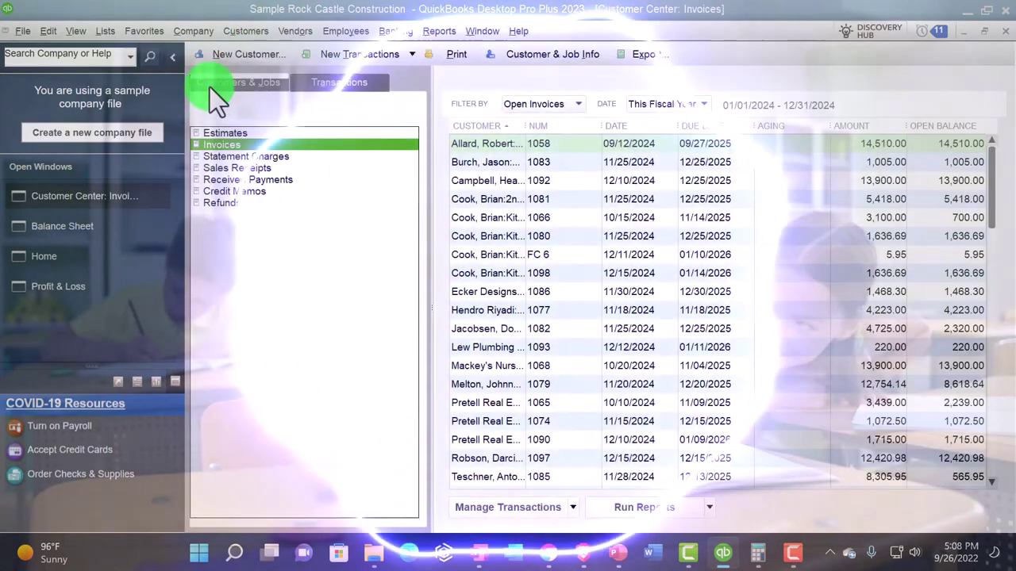
pyautogui.click(209, 87)
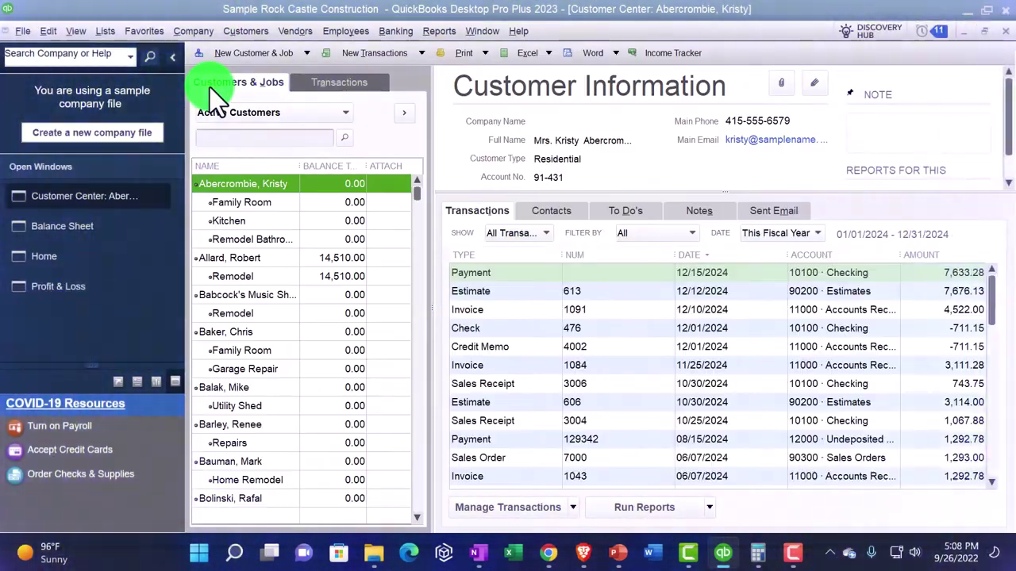
pyautogui.click(252, 254)
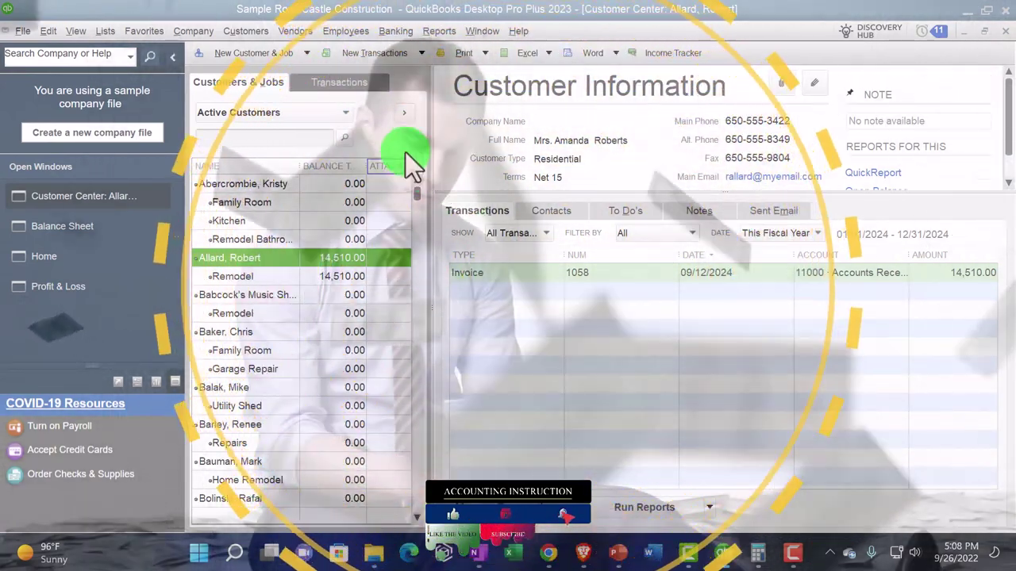
# Step: List this fiscal year's invoices filtered to open ones, then bring the Balance Sheet back to the front
pyautogui.click(343, 86)
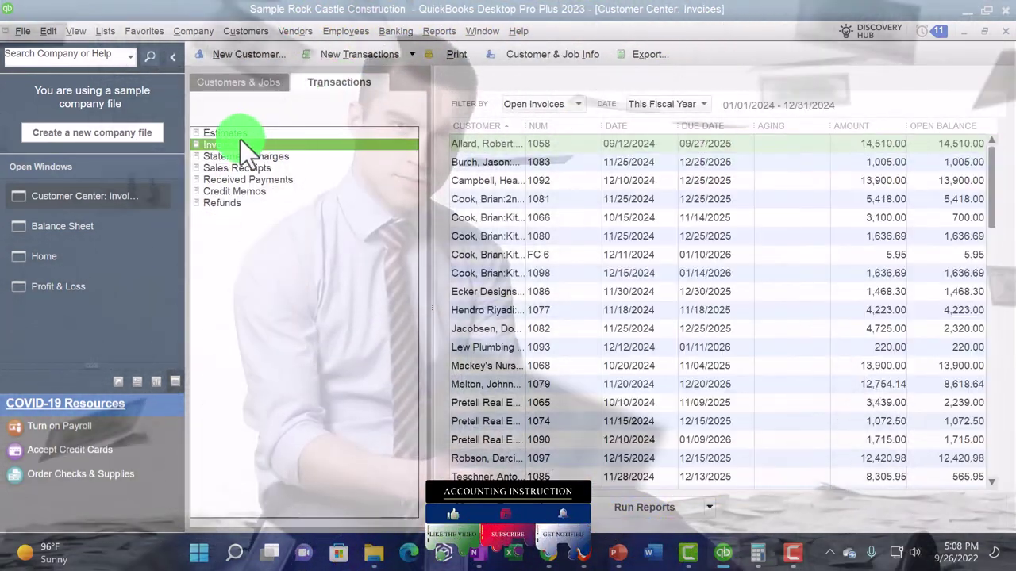
pyautogui.click(227, 143)
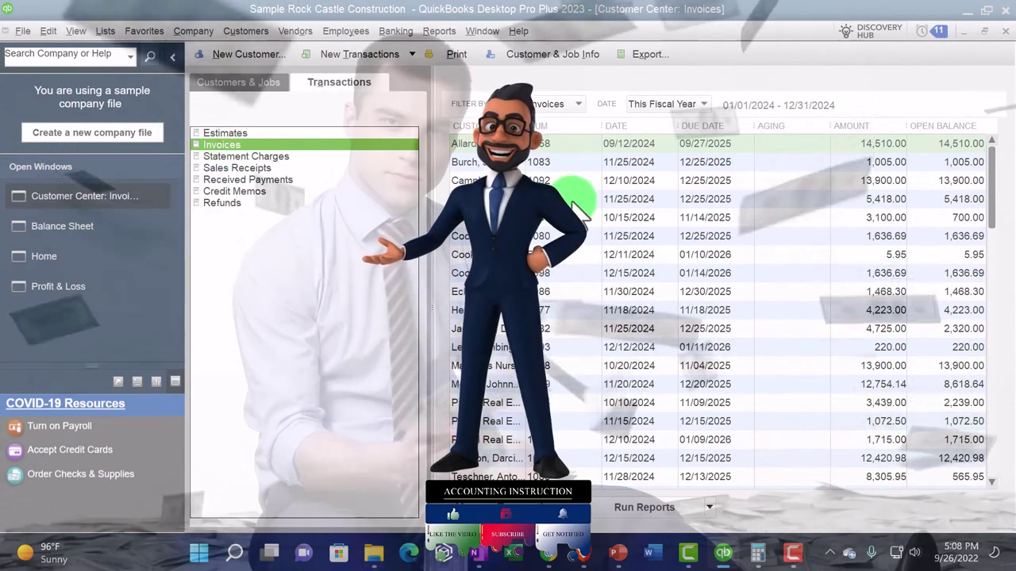
pyautogui.click(576, 100)
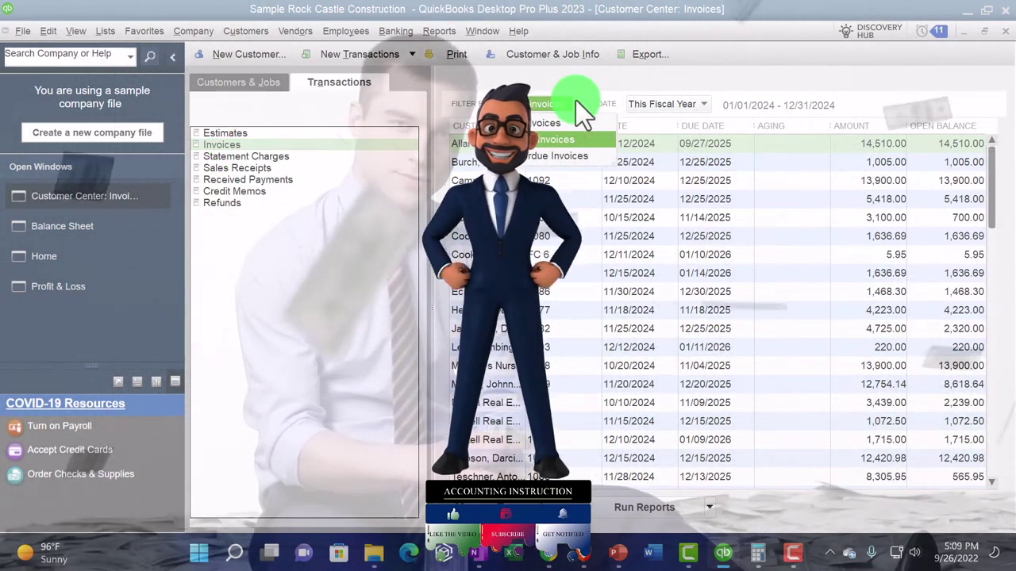
pyautogui.click(576, 100)
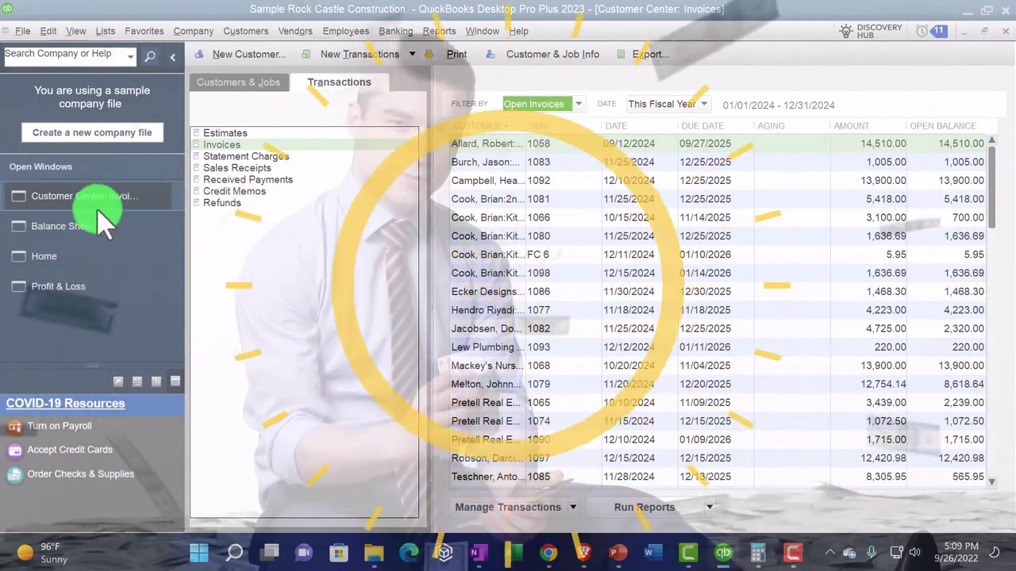
pyautogui.click(79, 225)
pyautogui.click(428, 32)
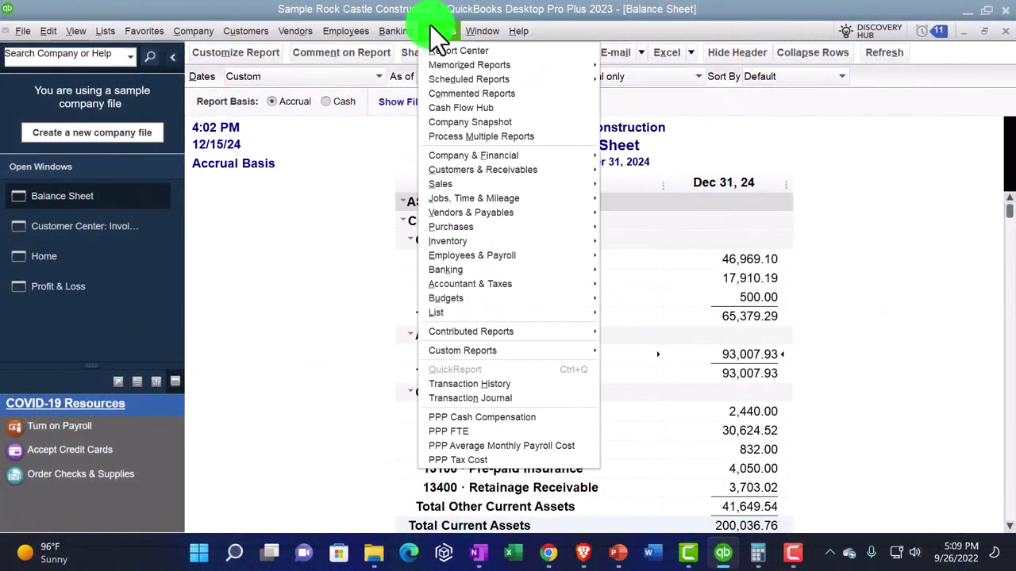
# Step: Run the Customer Balance Detail report from Customers & Receivables for all transactions
pyautogui.moveTo(476, 170)
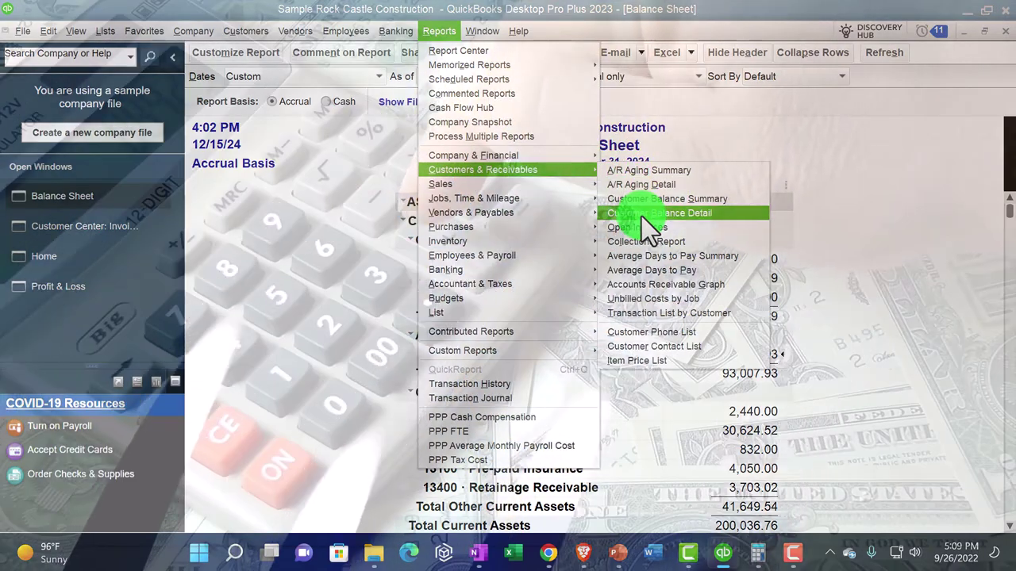
pyautogui.click(641, 214)
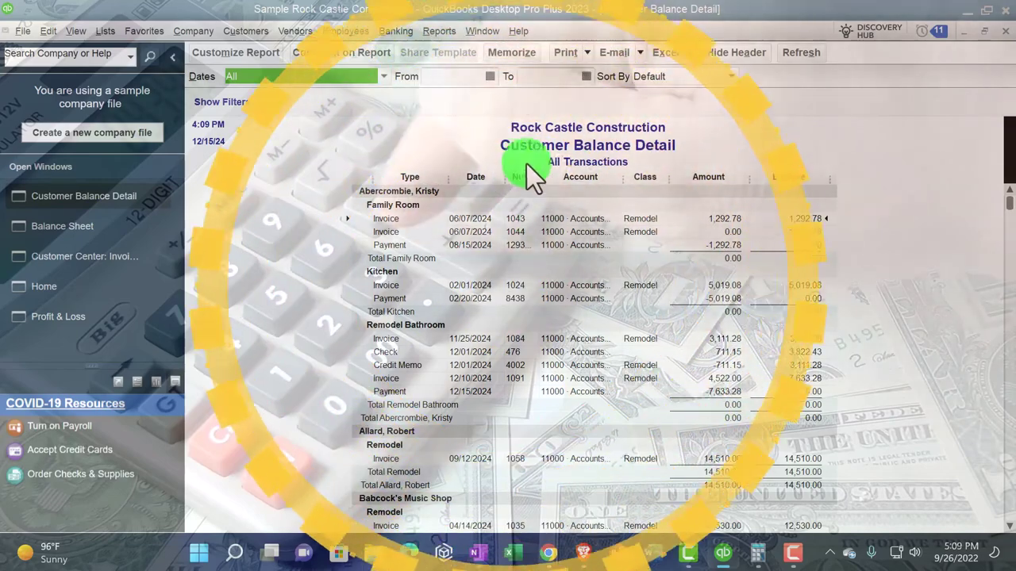
# Step: Confirm the Customer Balance Detail total of 93,007.93, then return to the Balance Sheet
pyautogui.scroll(-3, 417, 220)
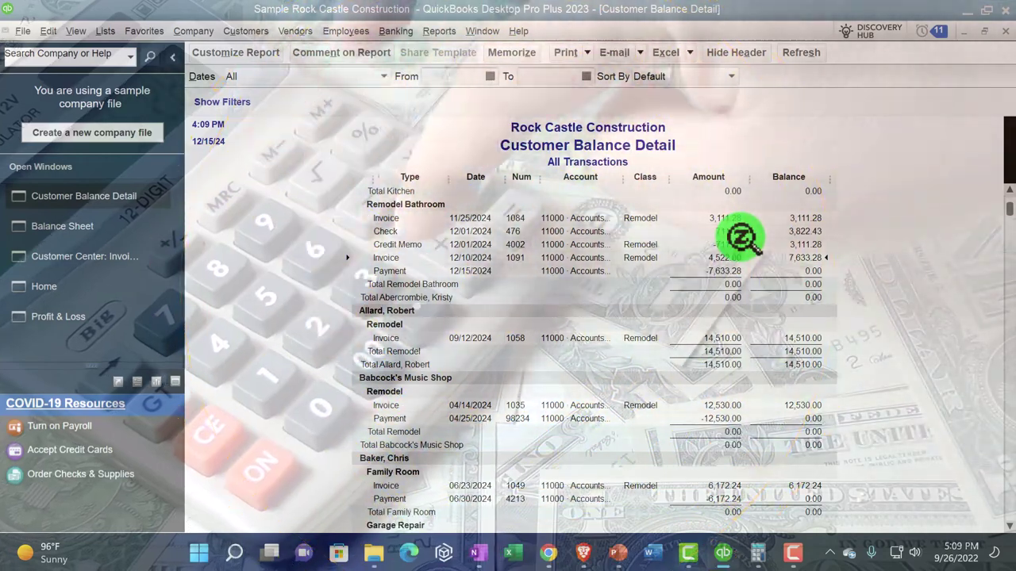
pyautogui.scroll(-3, 725, 273)
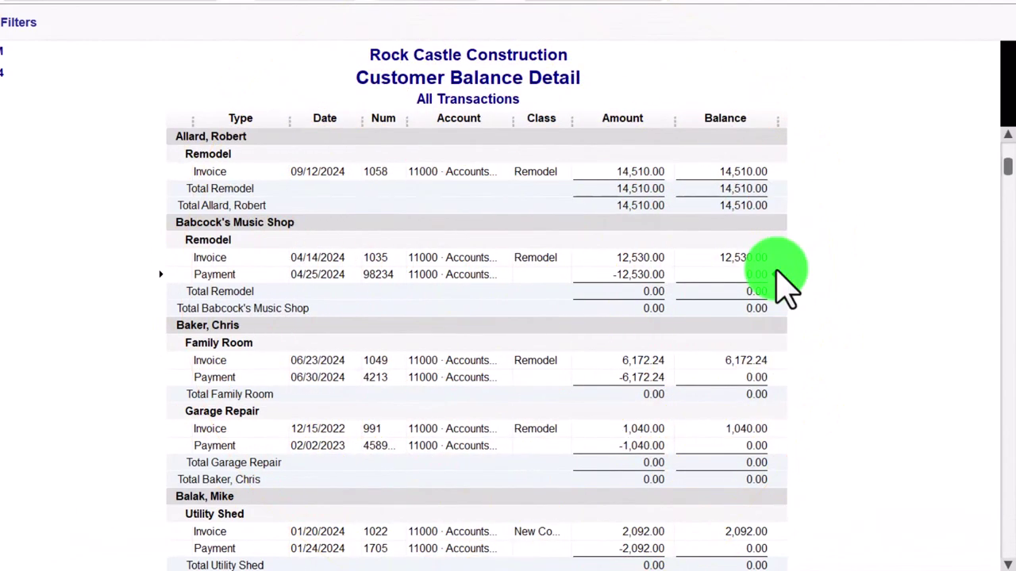
pyautogui.scroll(-2, 775, 274)
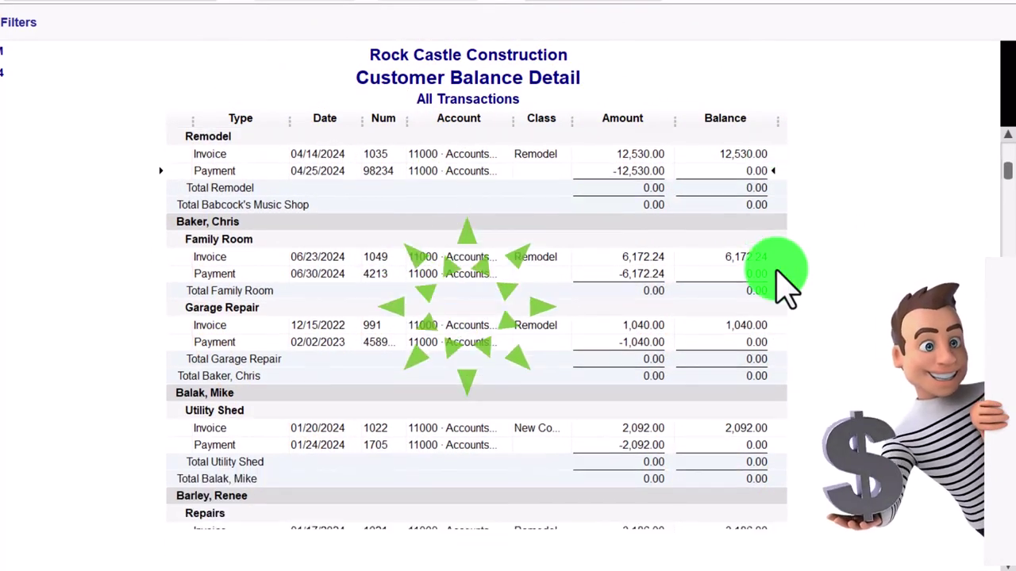
pyautogui.moveTo(1008, 179); pyautogui.dragTo(996, 565)
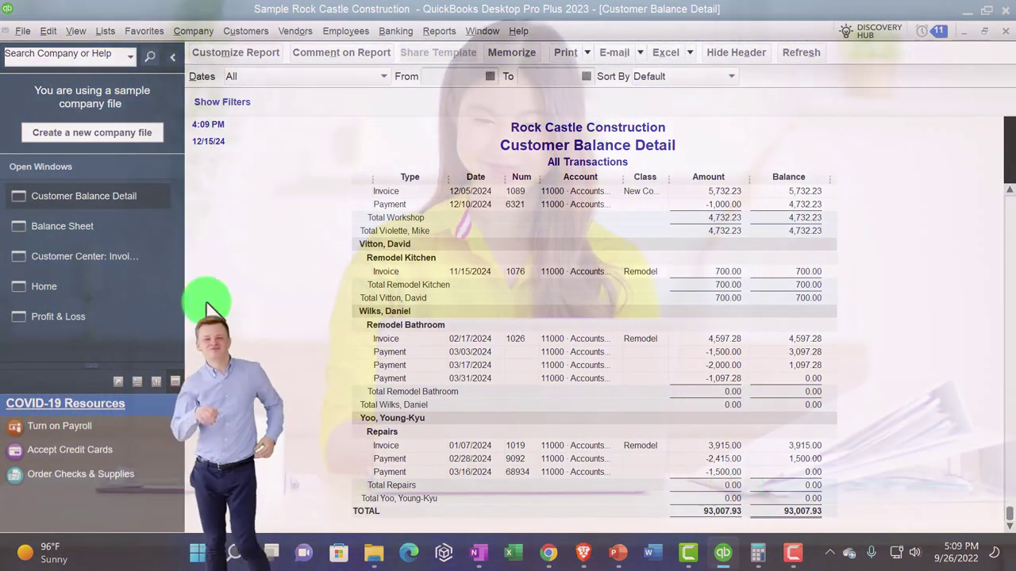
pyautogui.click(67, 229)
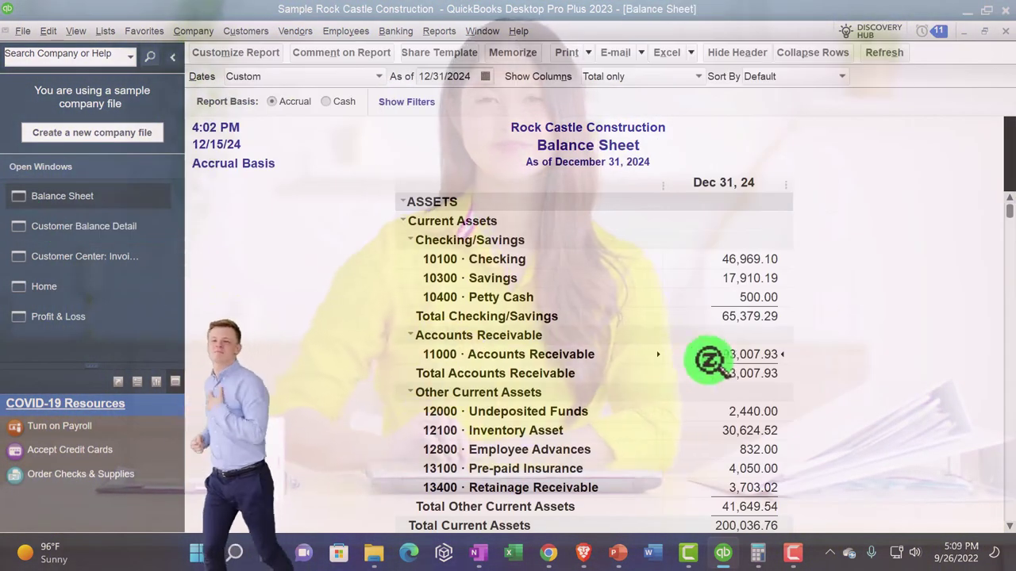